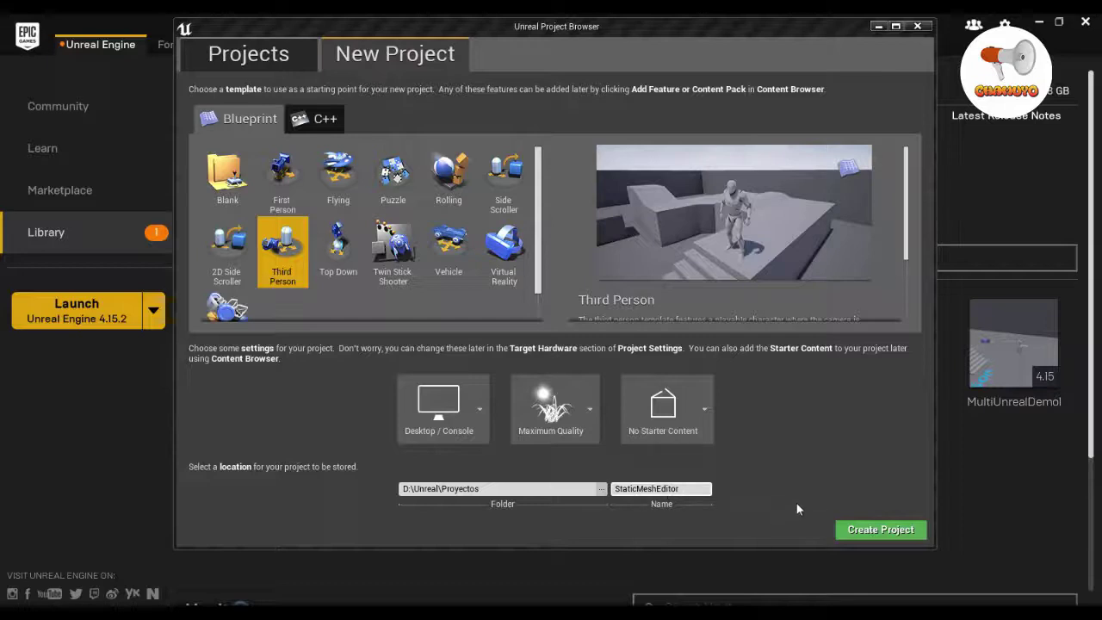
Step: Create the Third Person Blueprint project named StaticMeshEditor and show the content folder tree
{"action": "left_click", "coordinate": [878, 530]}
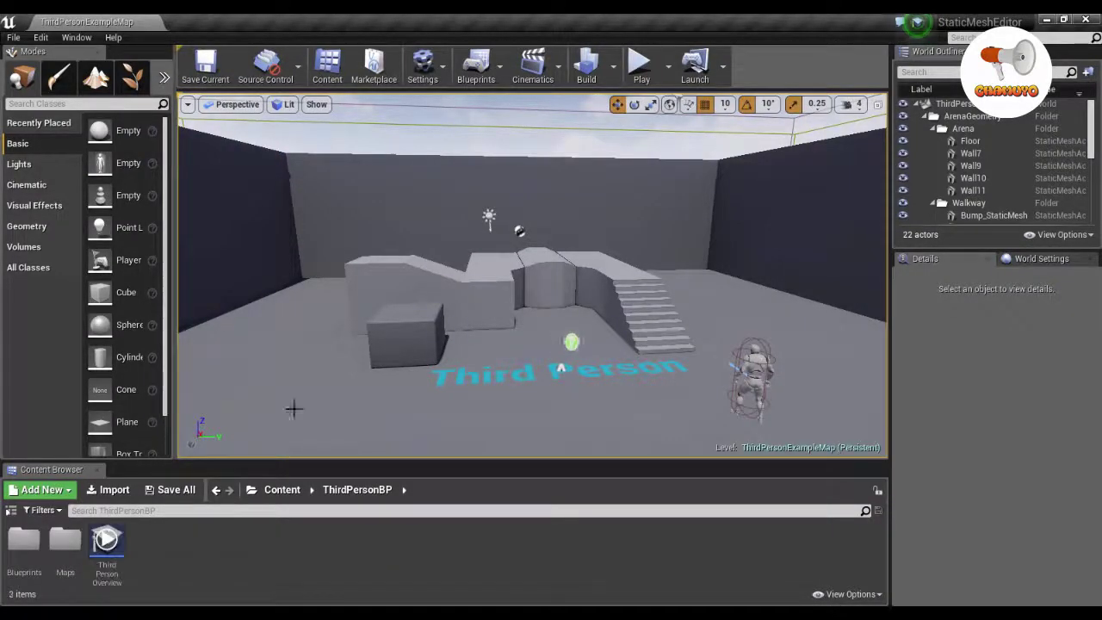
{"action": "left_click", "coordinate": [11, 509]}
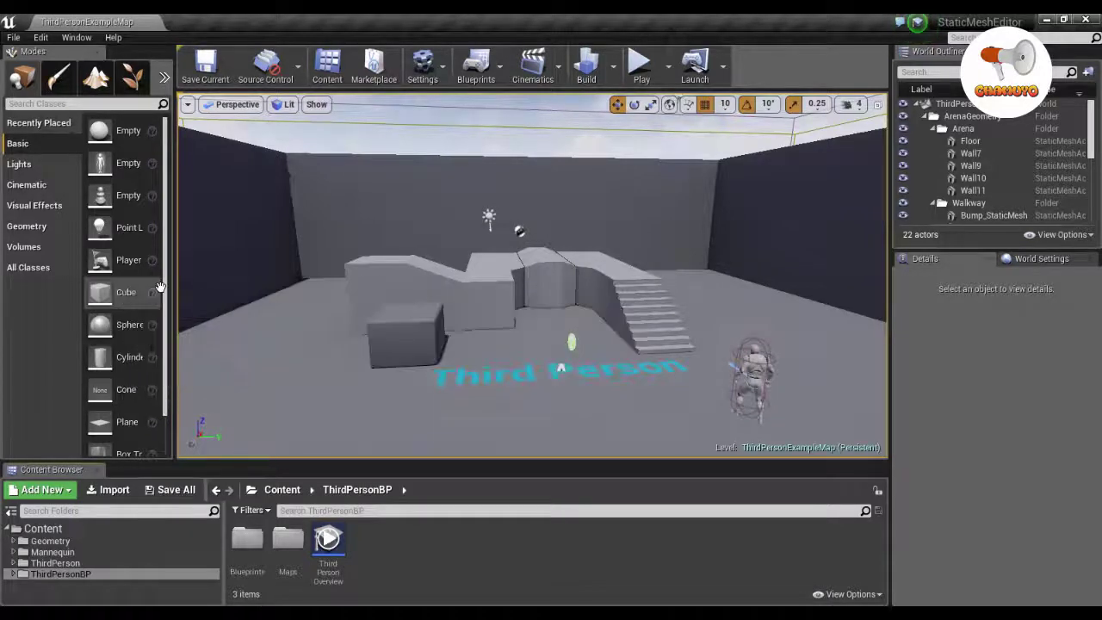
Step: Place a basic sphere on the arena floor beside the cube, at about X -410, Y -150, Z 220
{"action": "scroll", "coordinate": [167, 295], "scroll_direction": "down", "scroll_amount": 2}
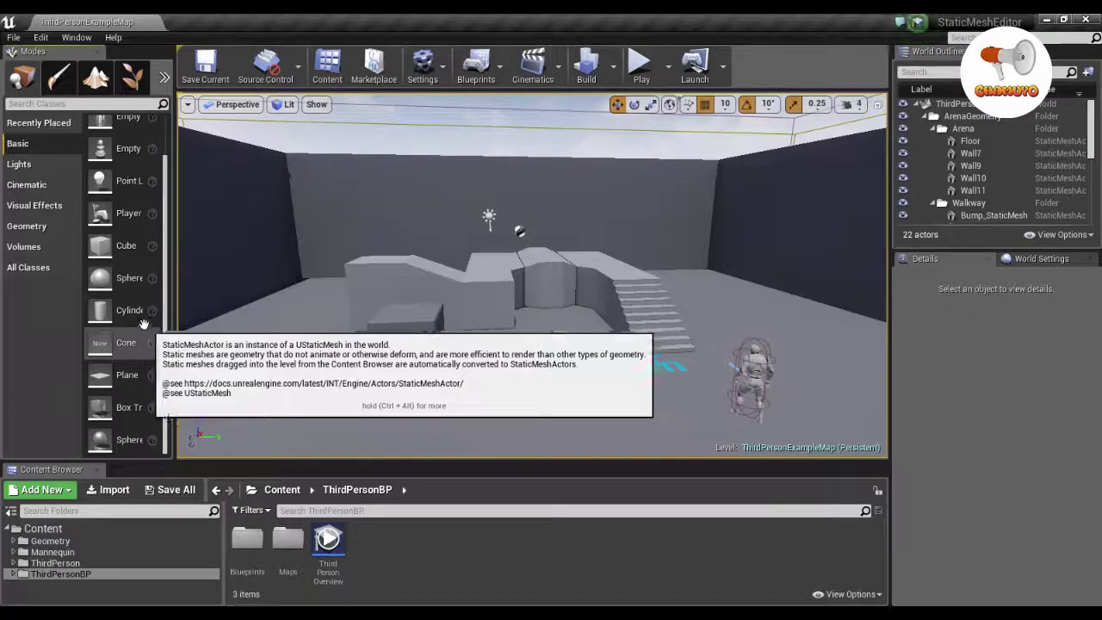
{"action": "left_click_drag", "start_coordinate": [105, 294], "coordinate": [496, 360]}
{"action": "left_click_drag", "start_coordinate": [496, 321], "coordinate": [496, 303]}
{"action": "left_click_drag", "start_coordinate": [544, 341], "coordinate": [554, 342]}
{"action": "left_click_drag", "start_coordinate": [506, 311], "coordinate": [506, 303]}
Step: Scale the sphere into an egg shape of 2.25 in X, 3.0 in Y and 4.75 in Z
{"action": "left_click", "coordinate": [650, 105]}
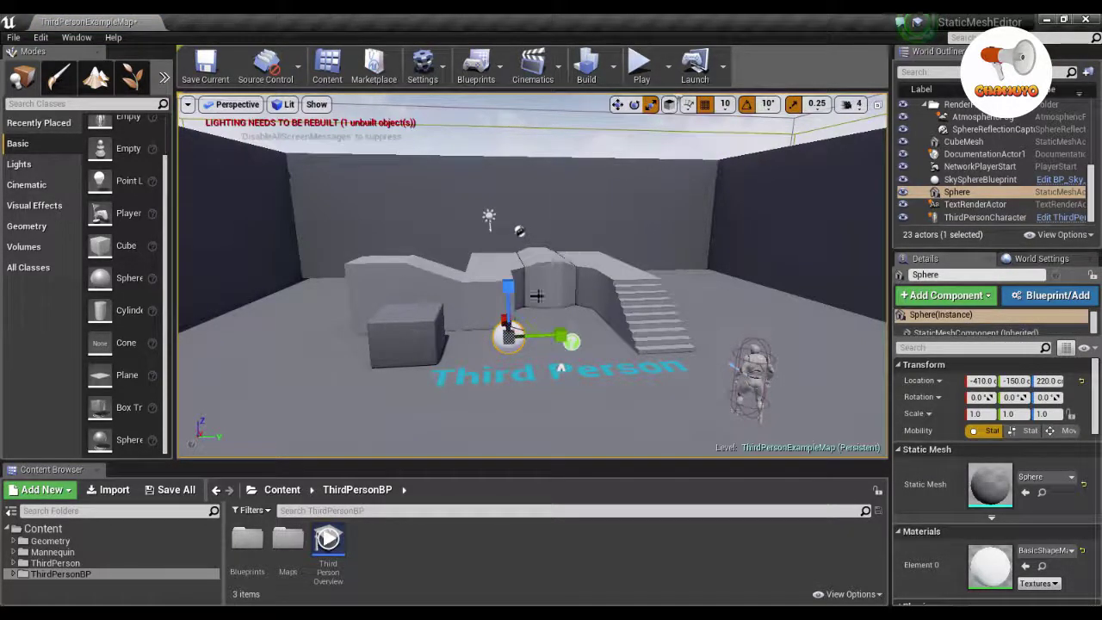
{"action": "left_click_drag", "start_coordinate": [508, 329], "coordinate": [508, 275]}
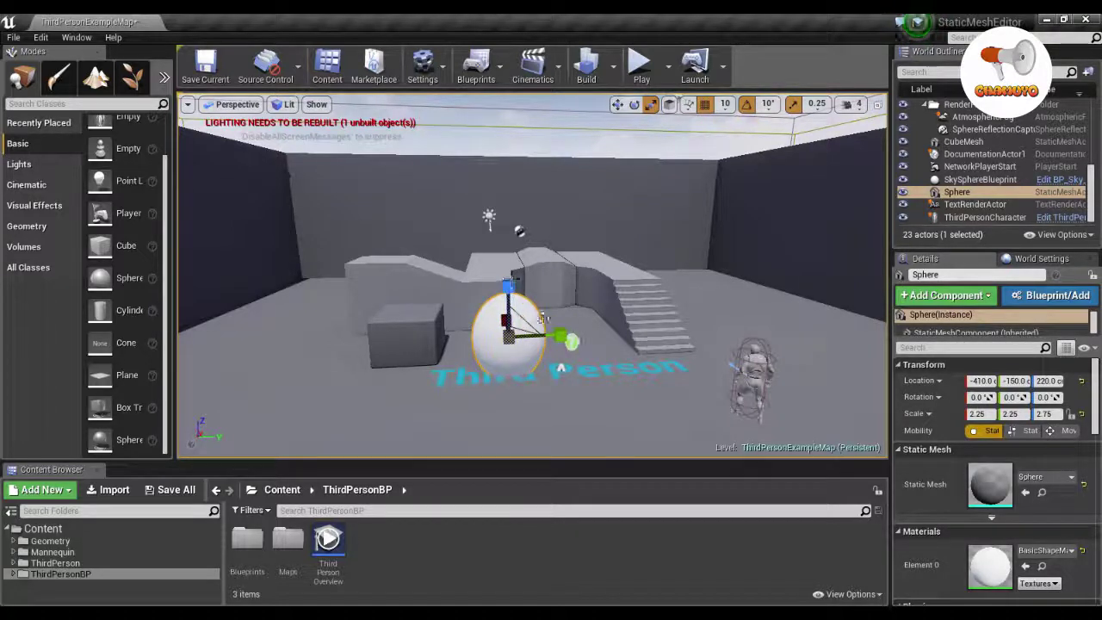
{"action": "left_click_drag", "start_coordinate": [565, 338], "coordinate": [560, 323]}
{"action": "left_click_drag", "start_coordinate": [508, 287], "coordinate": [507, 247]}
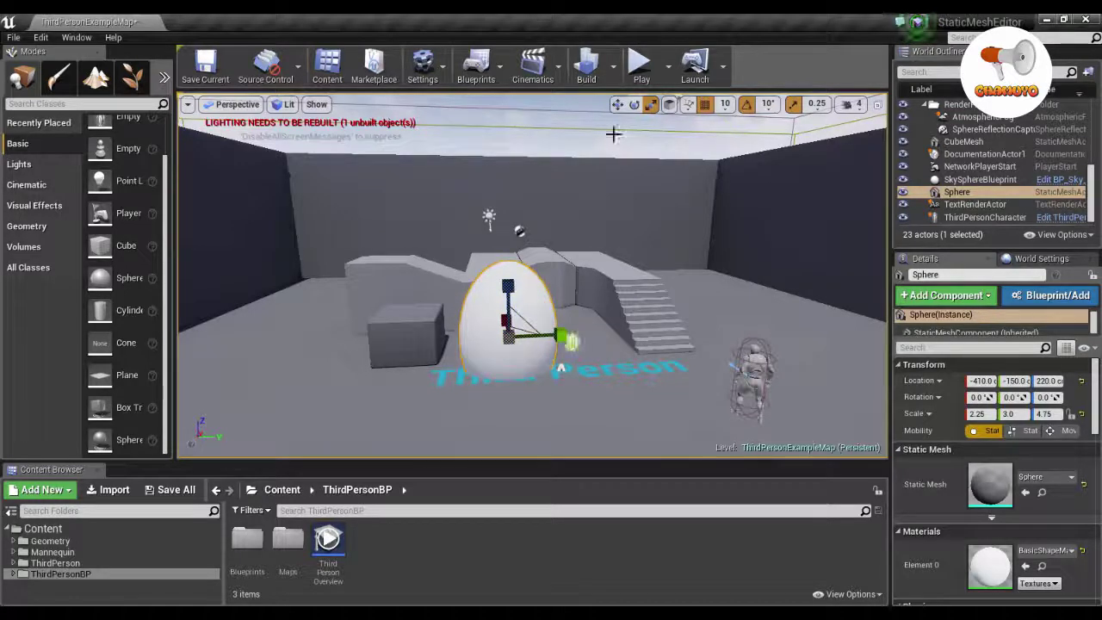
Step: Move the scaled sphere up and sideways to about Y -120, Z 380
{"action": "left_click", "coordinate": [618, 104]}
{"action": "left_click_drag", "start_coordinate": [508, 284], "coordinate": [522, 223]}
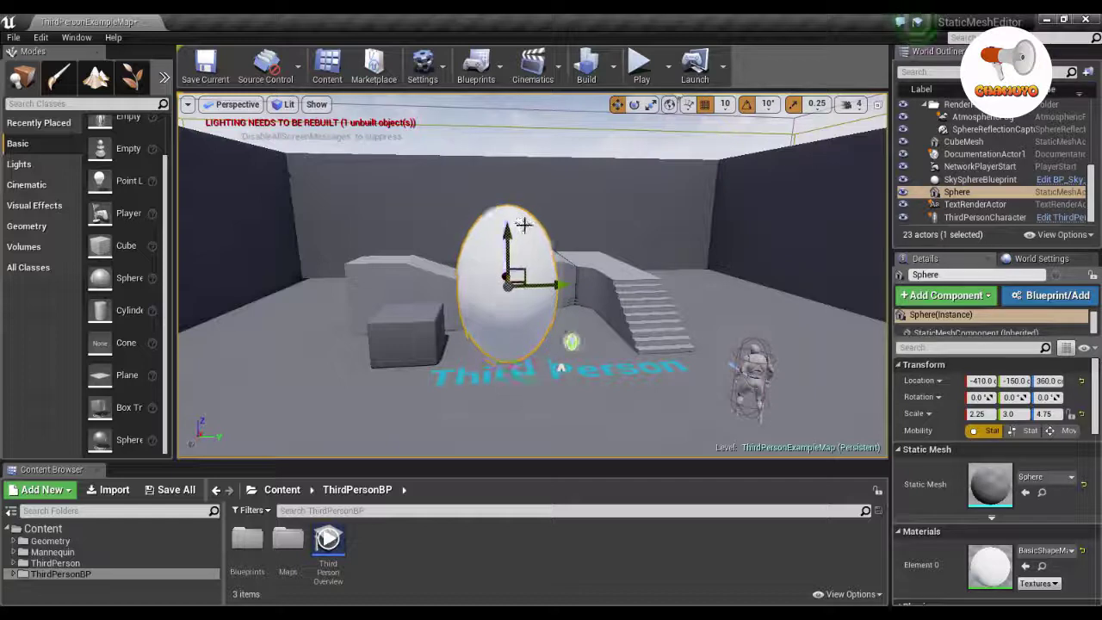
{"action": "left_click_drag", "start_coordinate": [561, 285], "coordinate": [572, 284]}
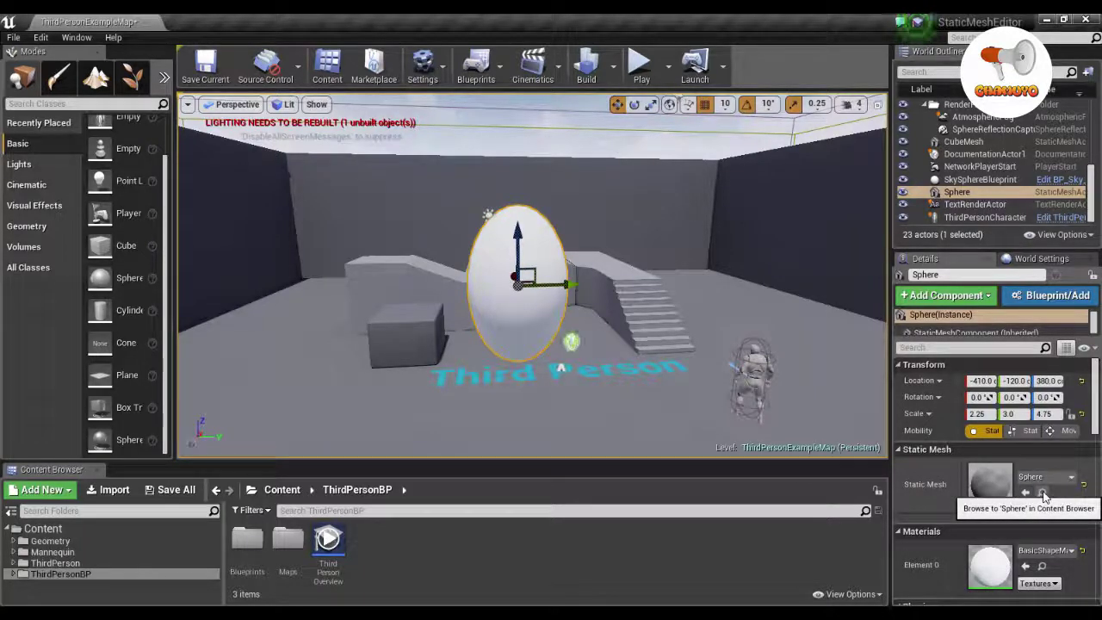
Step: Locate the sphere's static mesh asset, open it in the mesh editor and dock that editor beside the level tab
{"action": "left_click", "coordinate": [1042, 493]}
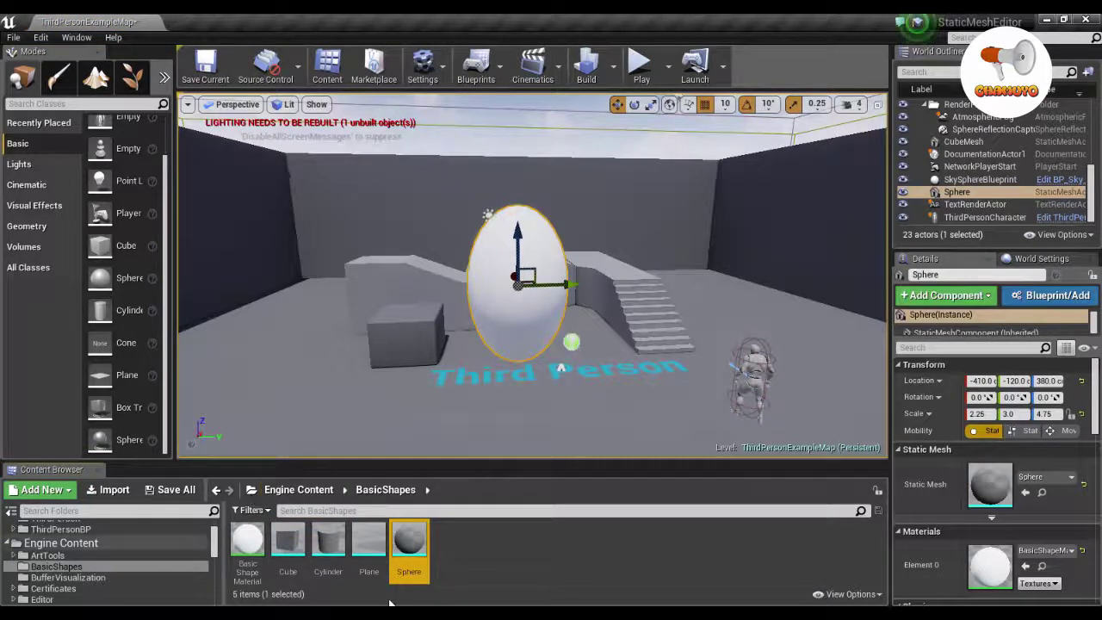
{"action": "double_click", "coordinate": [412, 545]}
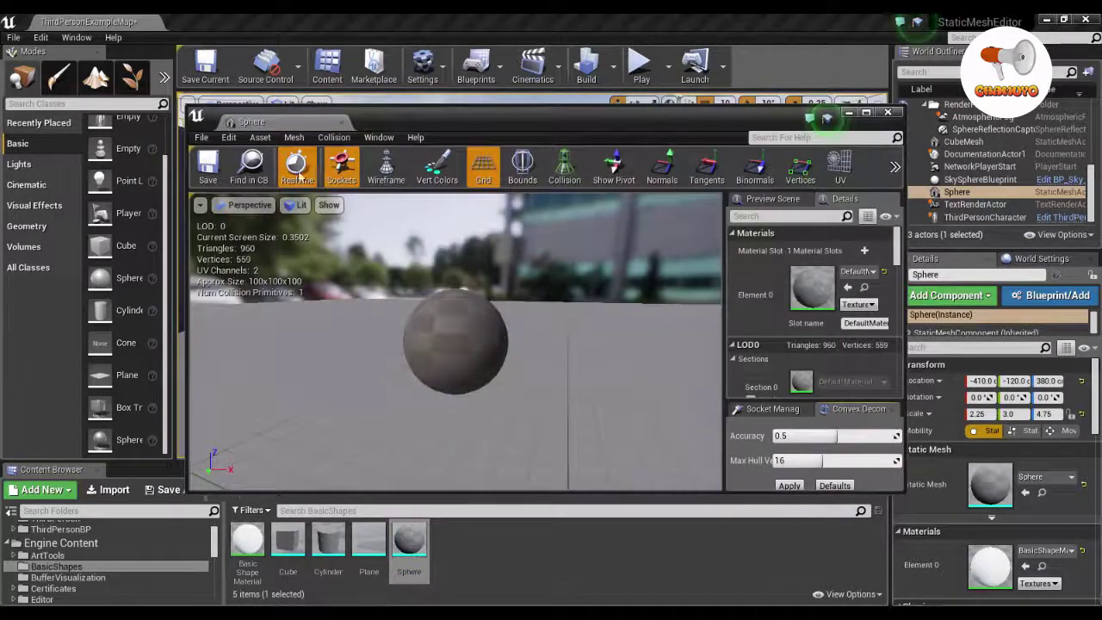
{"action": "left_click_drag", "start_coordinate": [265, 123], "coordinate": [203, 24]}
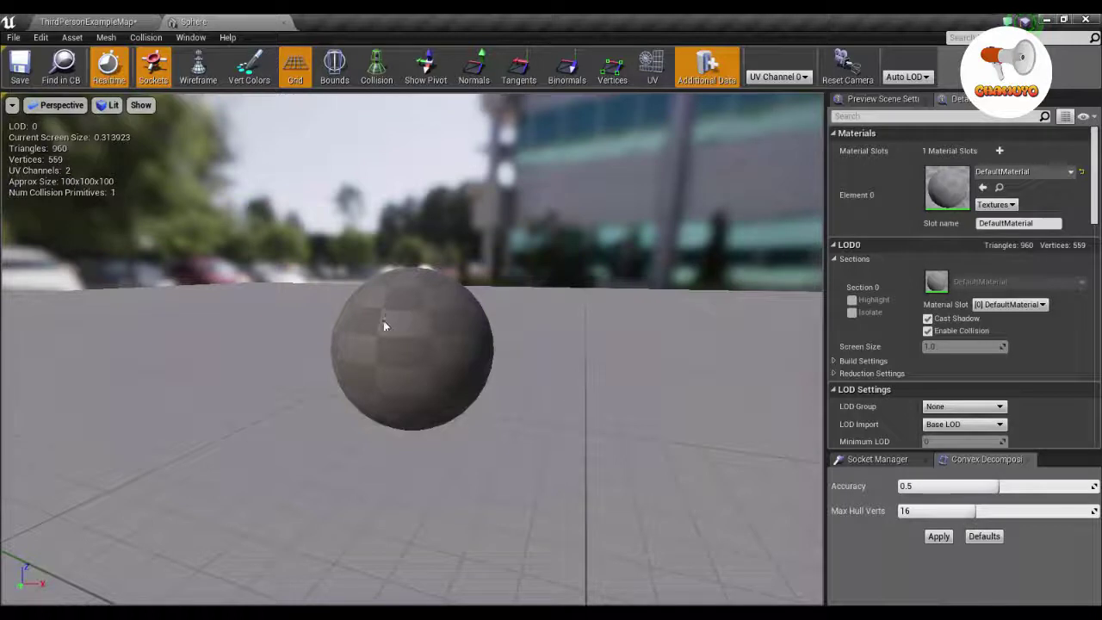
Step: Preview the sphere mesh in wireframe, with vertex colors, without the grid and with bounds, restoring the normal display after each
{"action": "left_click", "coordinate": [199, 69]}
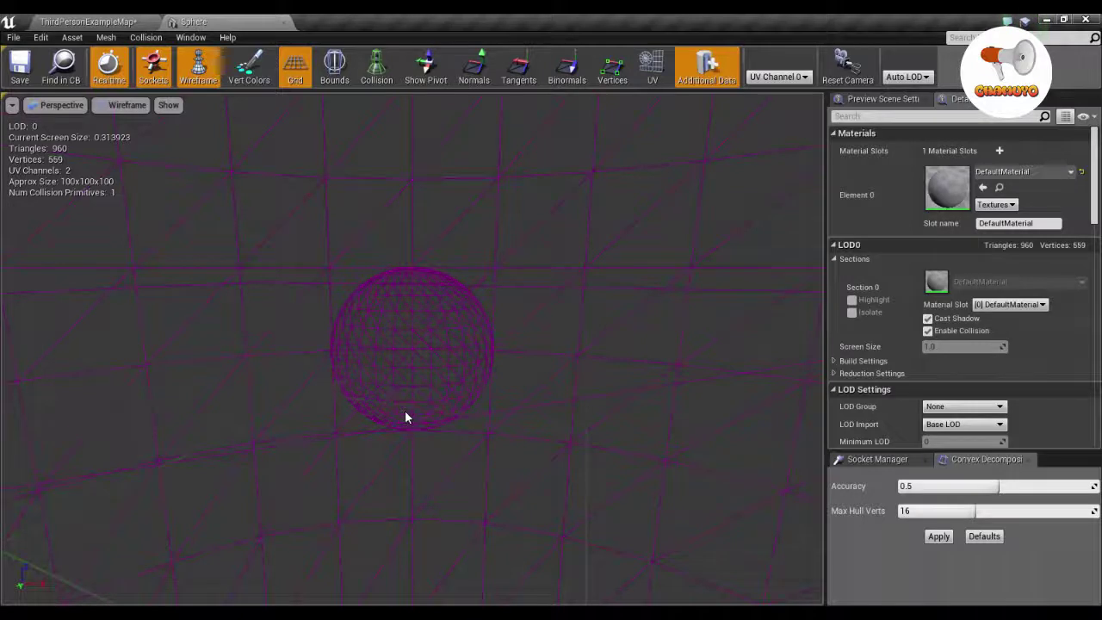
{"action": "left_click", "coordinate": [198, 67]}
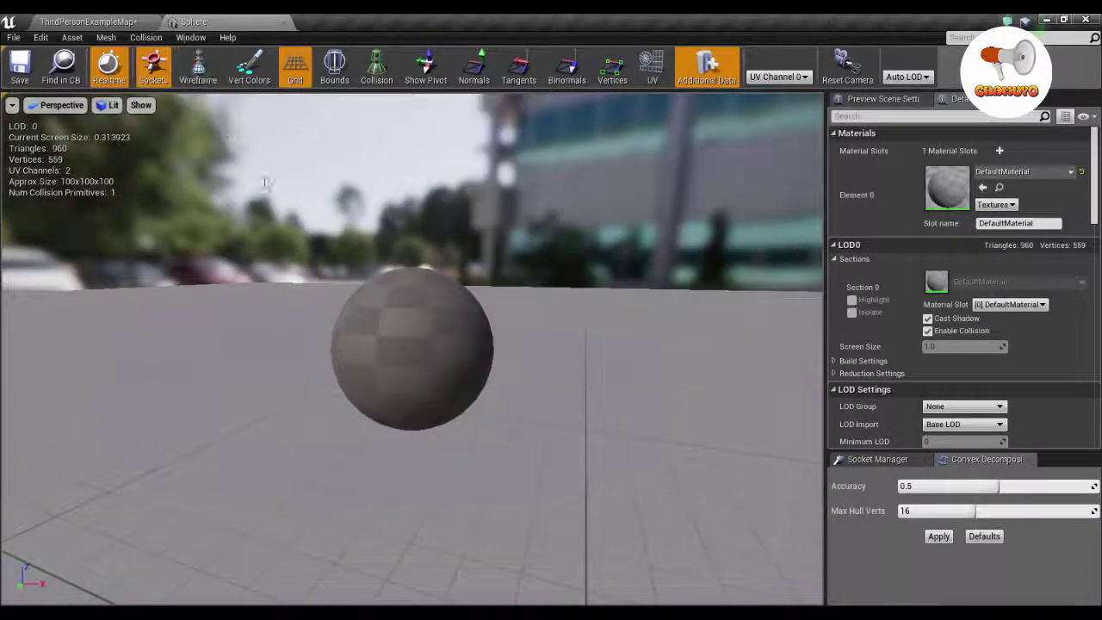
{"action": "left_click", "coordinate": [259, 82]}
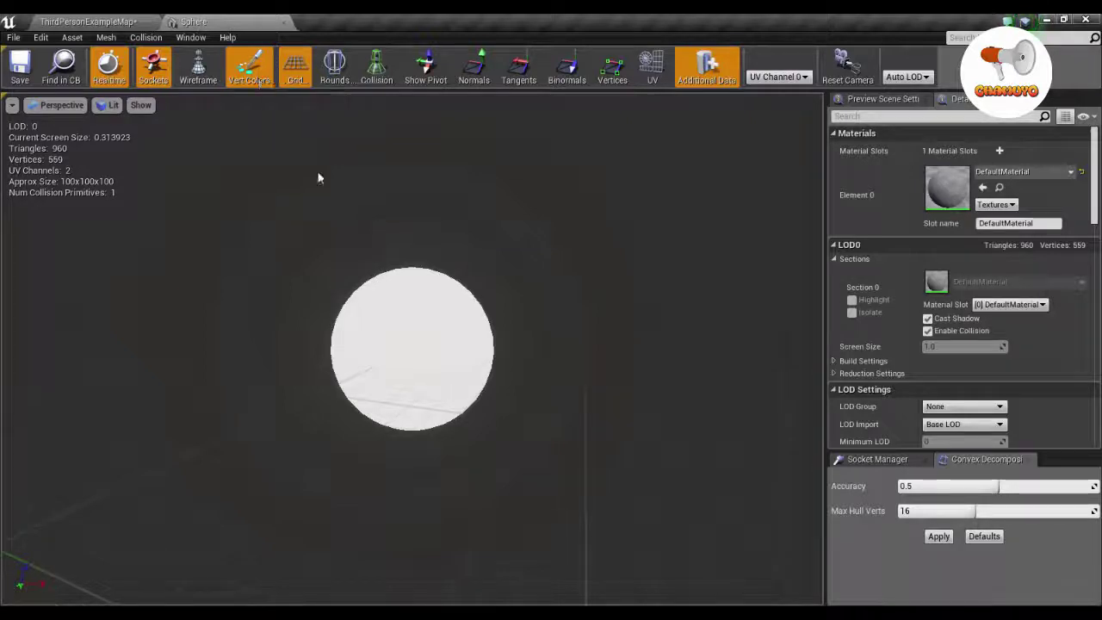
{"action": "left_click", "coordinate": [254, 78]}
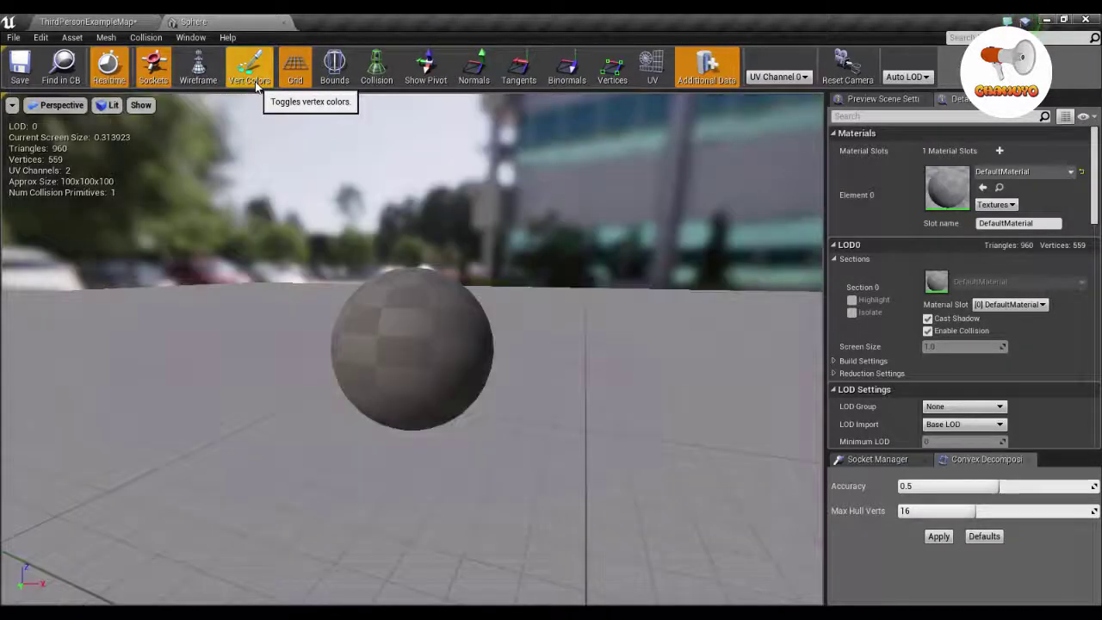
{"action": "left_click", "coordinate": [303, 77]}
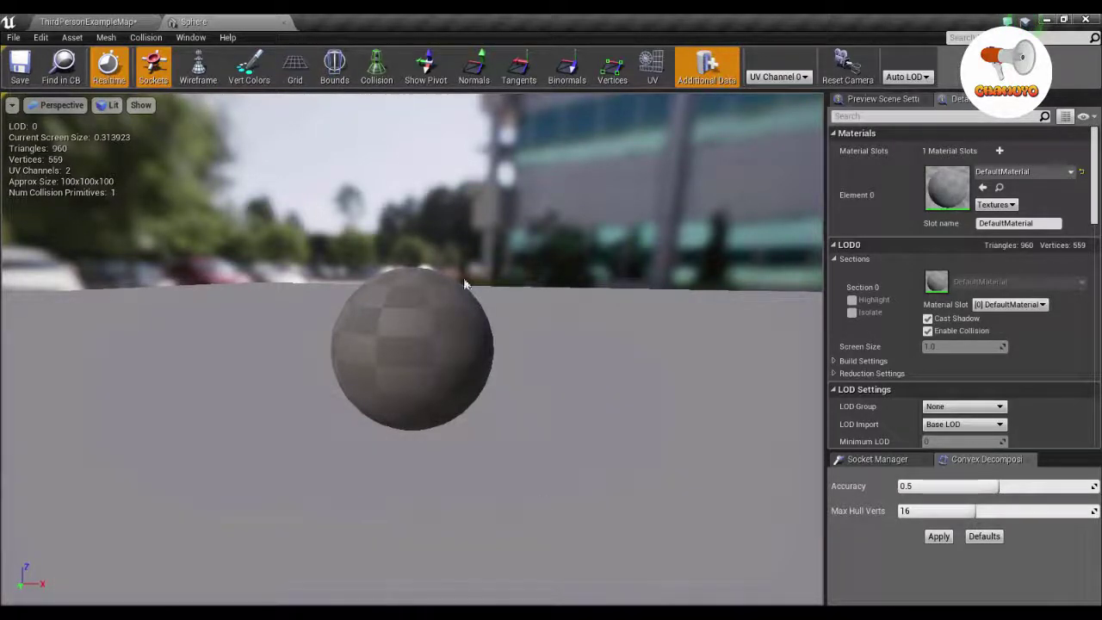
{"action": "left_click", "coordinate": [303, 67]}
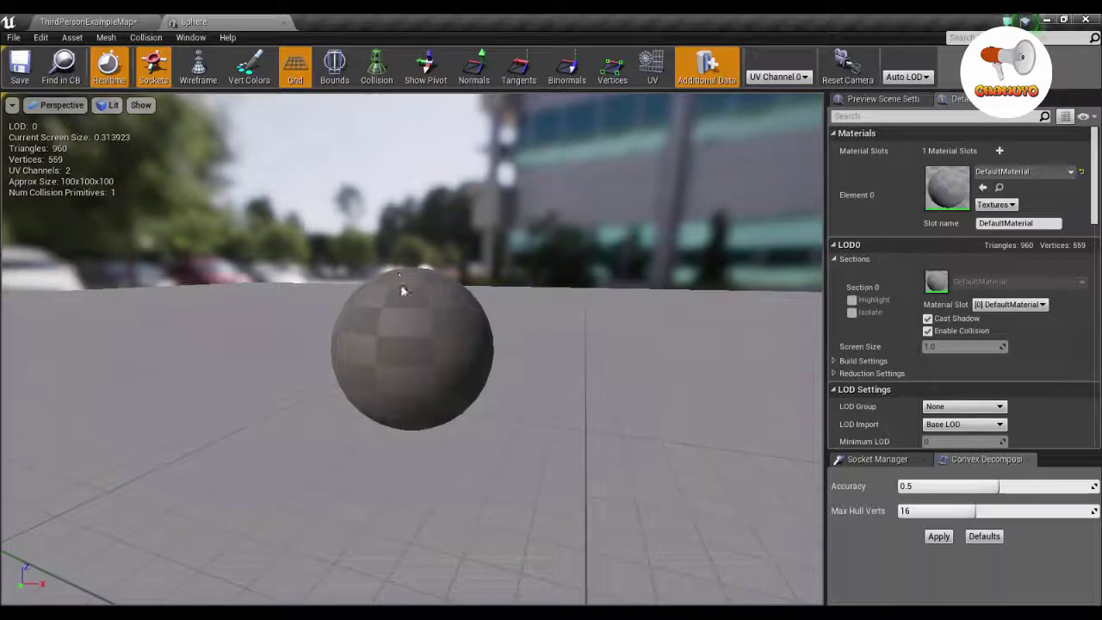
{"action": "left_click", "coordinate": [334, 65]}
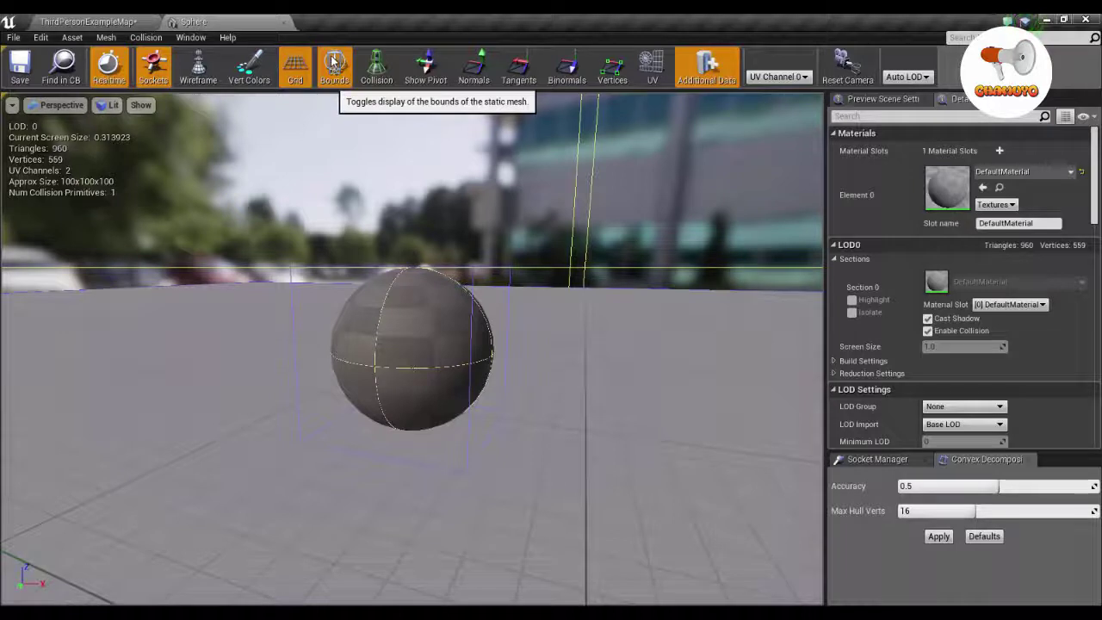
{"action": "left_click", "coordinate": [335, 67]}
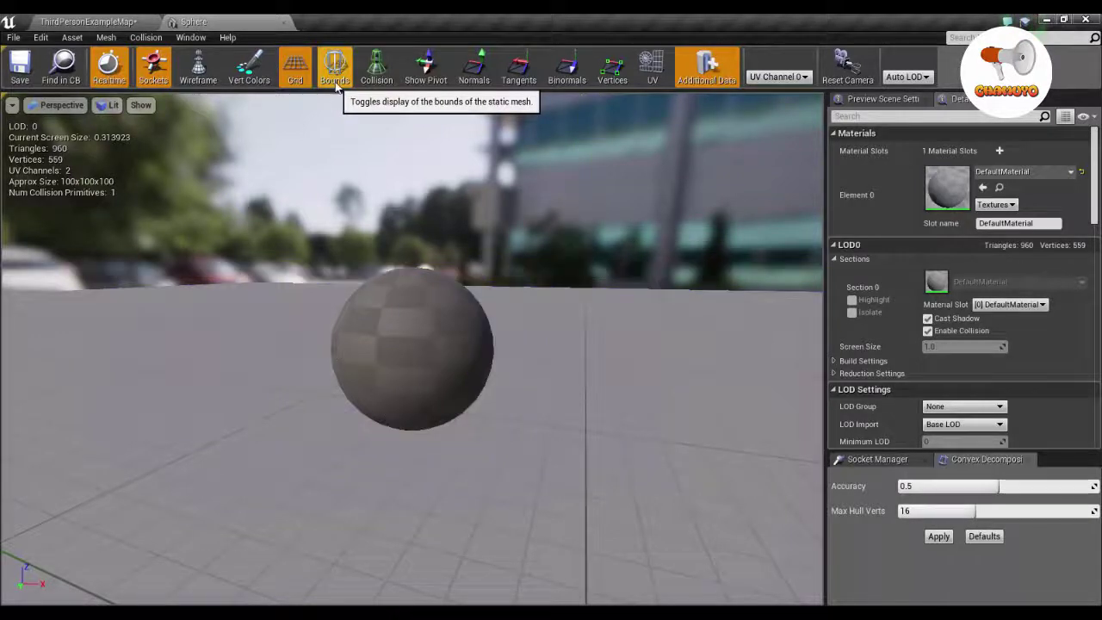
Step: Display the sphere mesh's collision and remove its existing simplified collision
{"action": "left_click", "coordinate": [377, 68]}
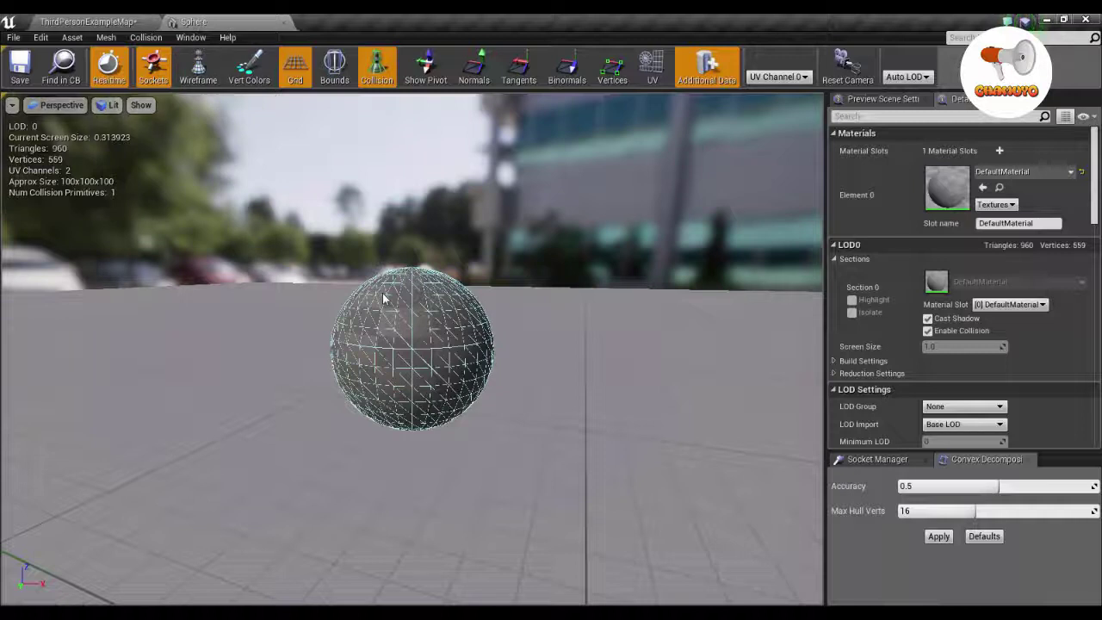
{"action": "left_click", "coordinate": [146, 37]}
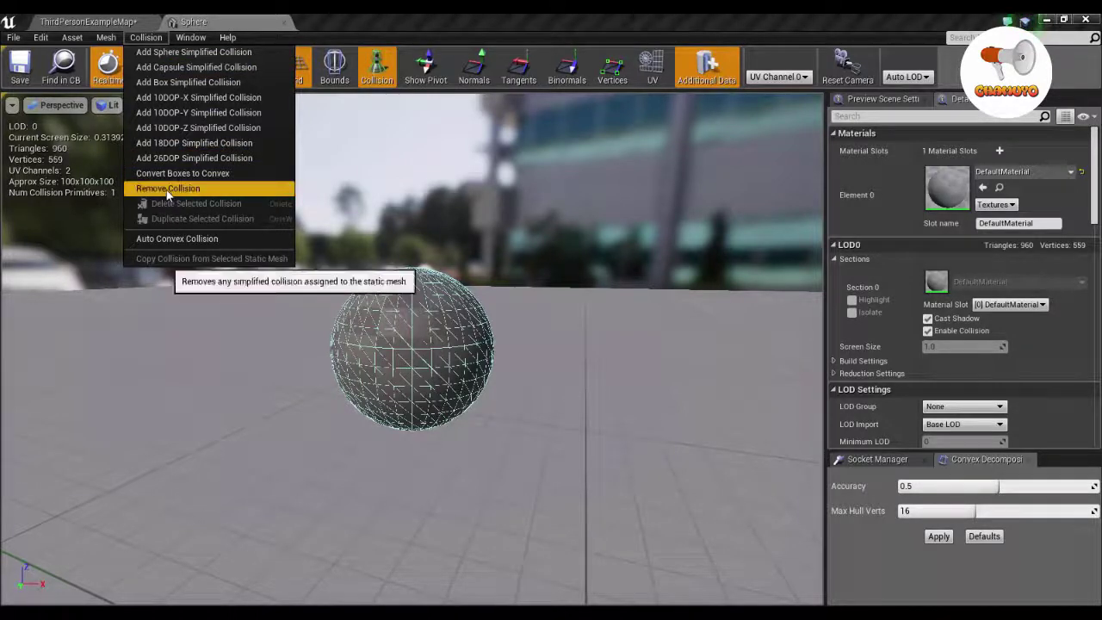
{"action": "left_click", "coordinate": [166, 189]}
Step: Try sphere and box simplified collisions on the mesh and remove both
{"action": "left_click", "coordinate": [159, 40]}
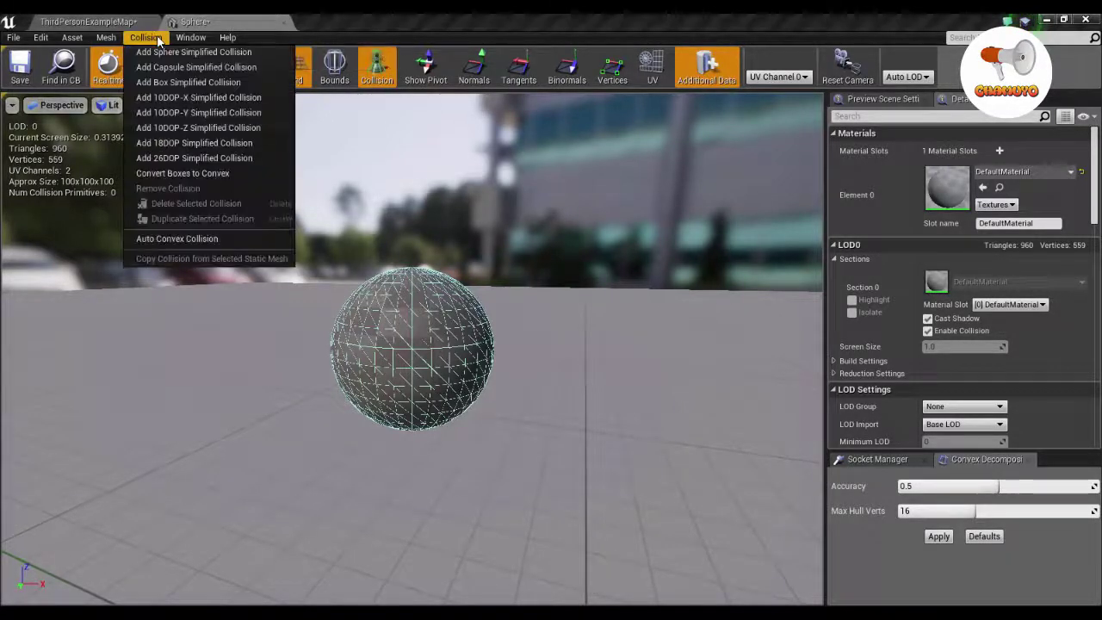
{"action": "left_click", "coordinate": [166, 53]}
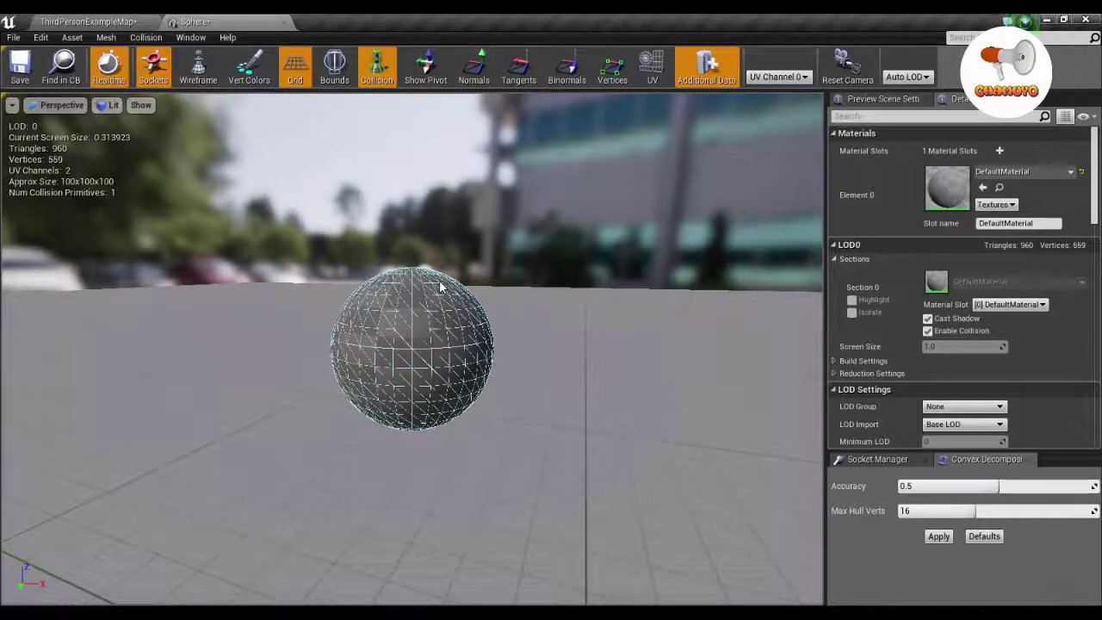
{"action": "scroll", "coordinate": [440, 285], "scroll_direction": "down", "scroll_amount": 3}
{"action": "scroll", "coordinate": [440, 285], "scroll_direction": "up", "scroll_amount": 4}
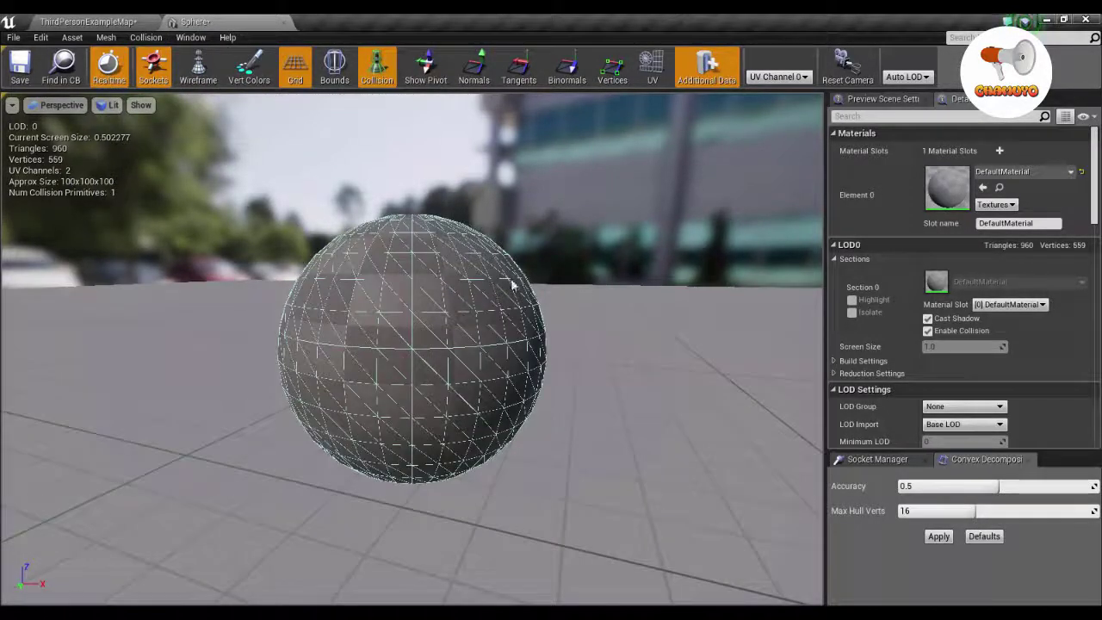
{"action": "left_click", "coordinate": [145, 37]}
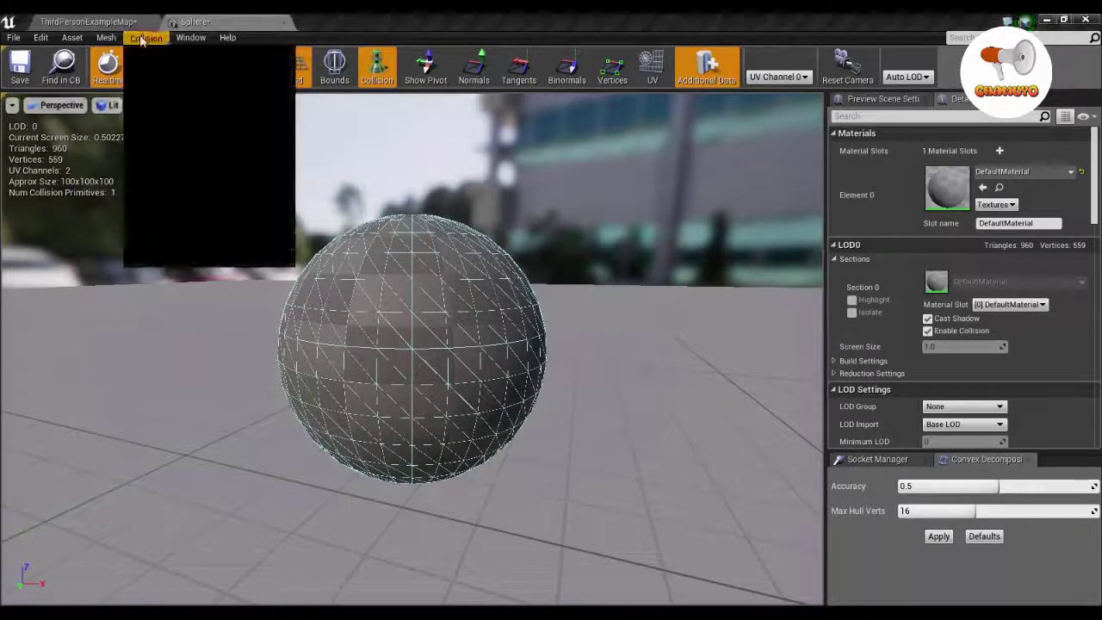
{"action": "left_click", "coordinate": [168, 82]}
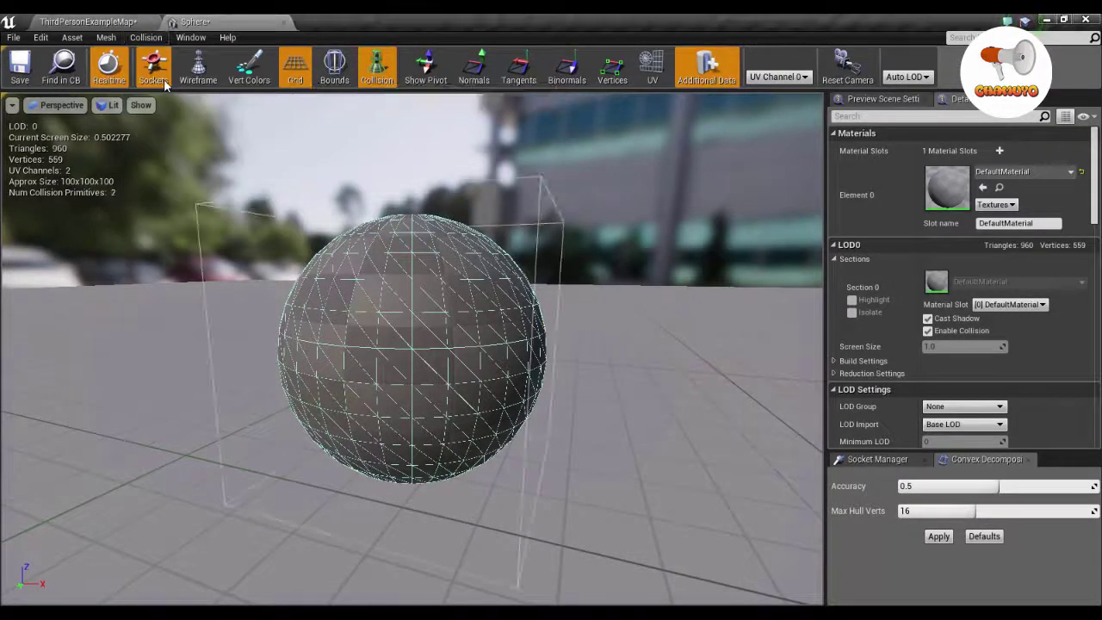
{"action": "left_click", "coordinate": [145, 37]}
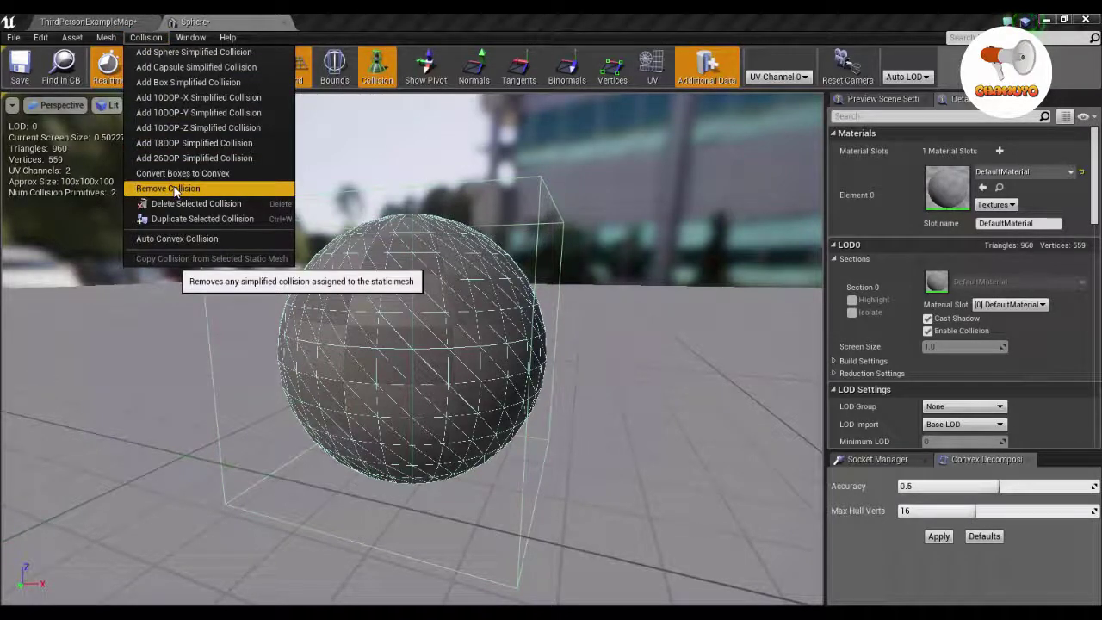
{"action": "left_click", "coordinate": [170, 187]}
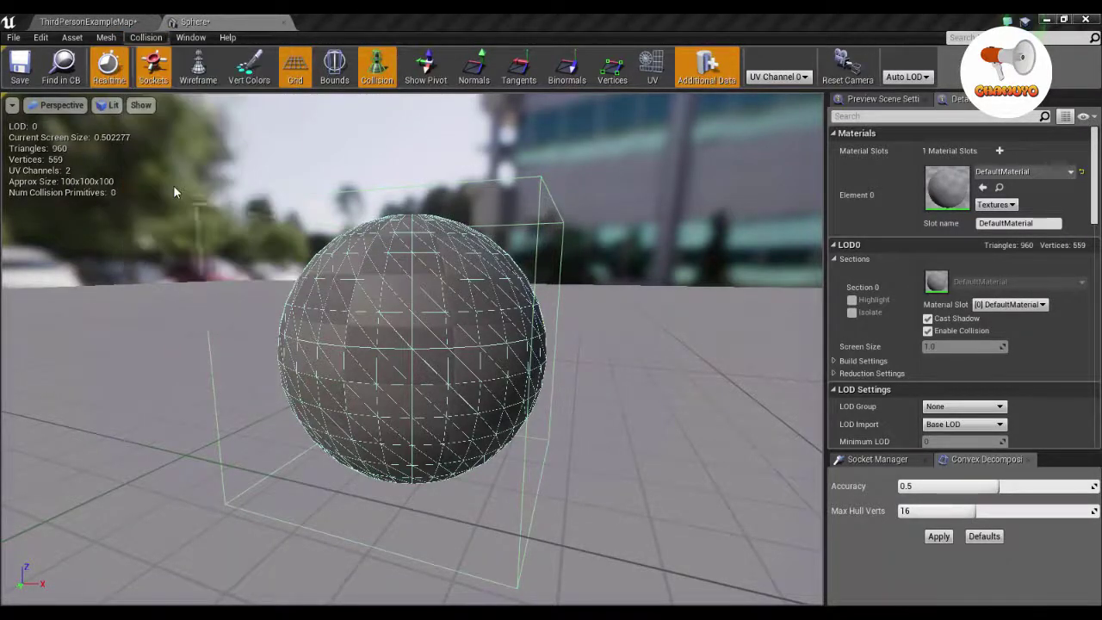
Step: Generate an auto convex collision for the sphere mesh with accuracy 1.0 and 16 max hull verts
{"action": "left_click", "coordinate": [146, 38]}
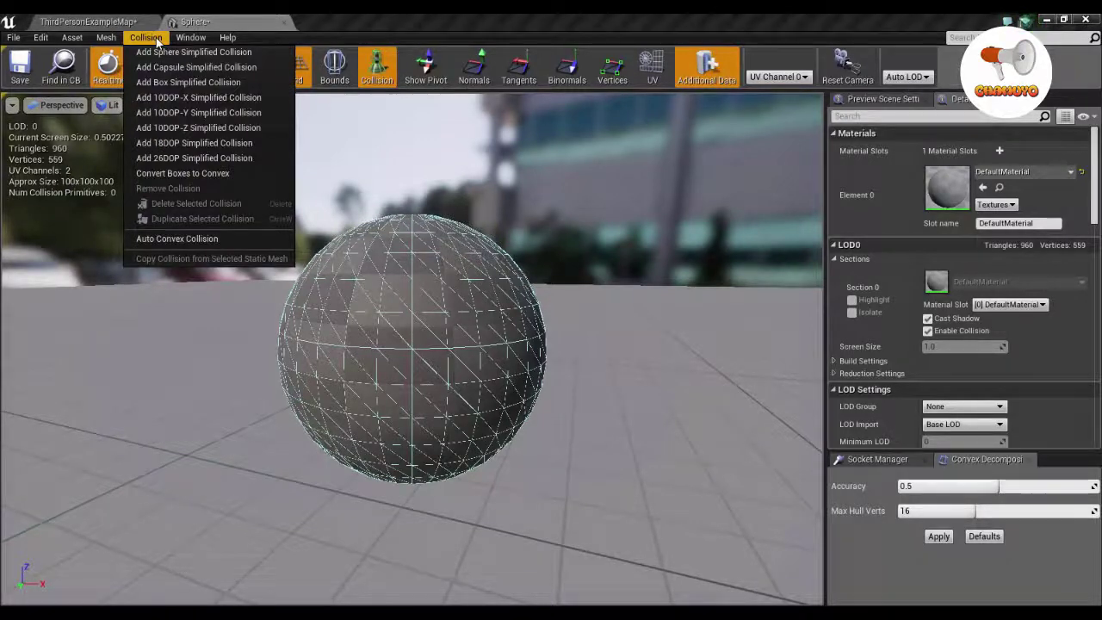
{"action": "left_click", "coordinate": [197, 240]}
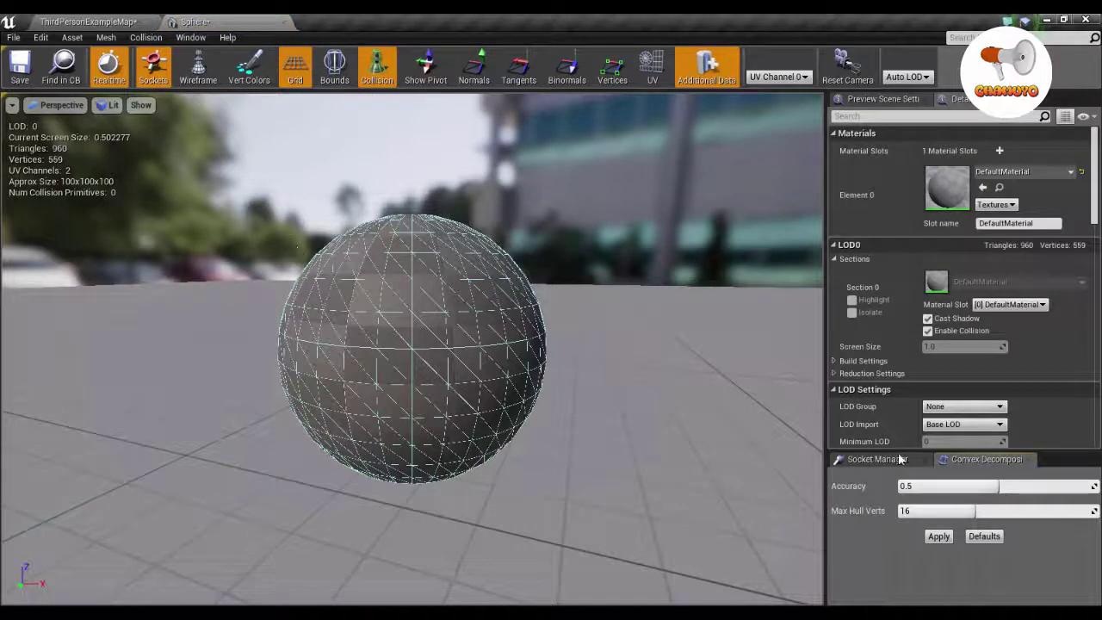
{"action": "left_click", "coordinate": [938, 487]}
{"action": "type", "text": "1"}
{"action": "key", "text": "Return"}
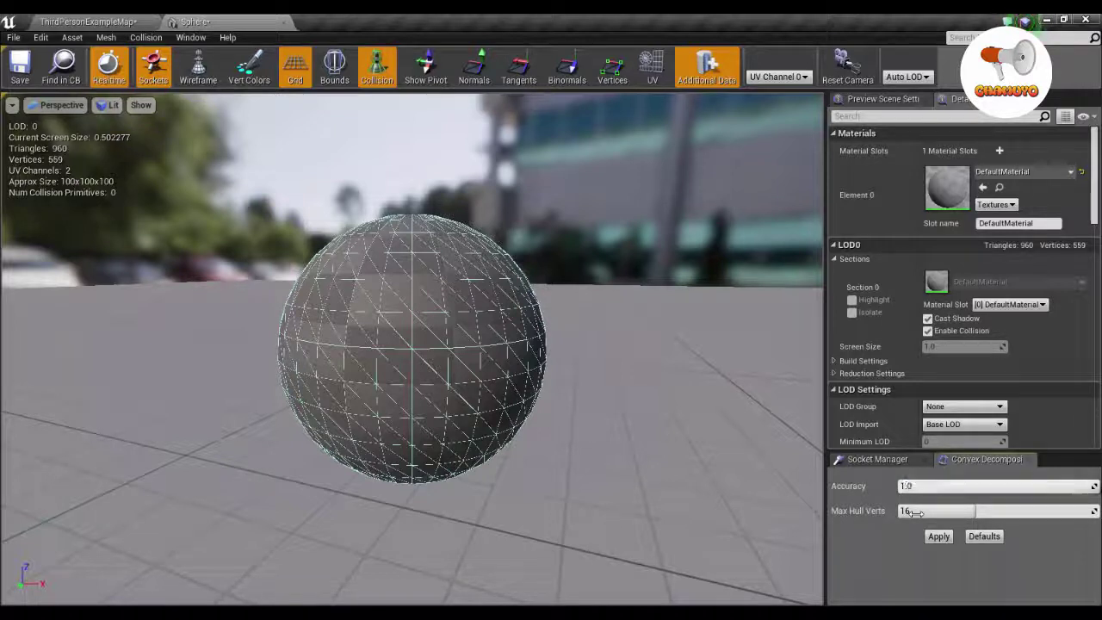
{"action": "left_click", "coordinate": [906, 513]}
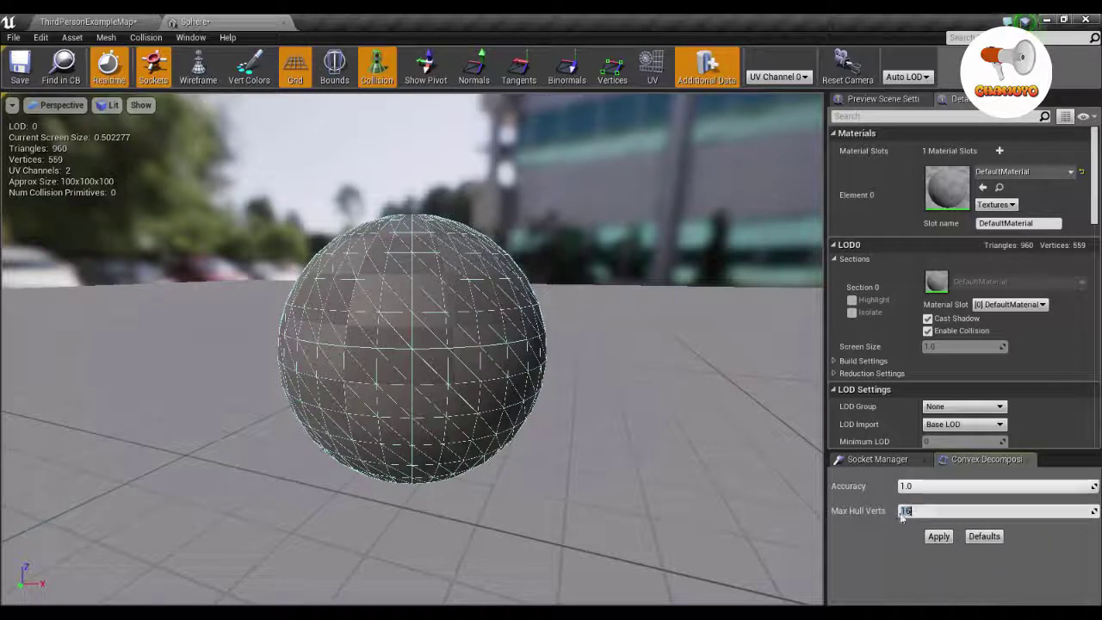
{"action": "left_click", "coordinate": [941, 536]}
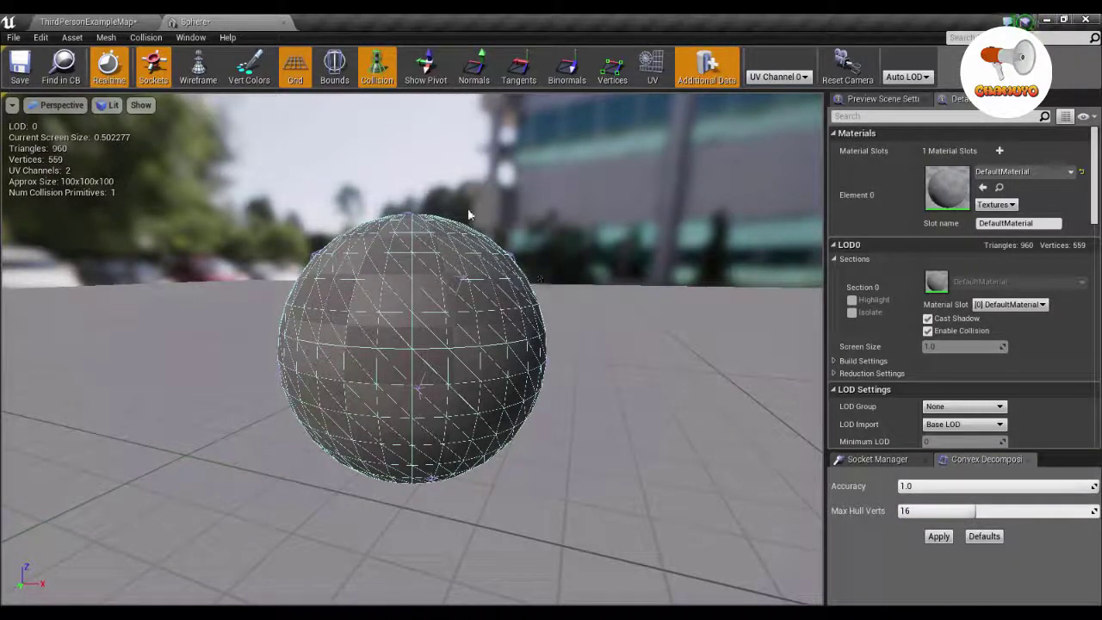
Step: Examine the available collision options and the collision settings in the sphere mesh's details
{"action": "left_click", "coordinate": [151, 39]}
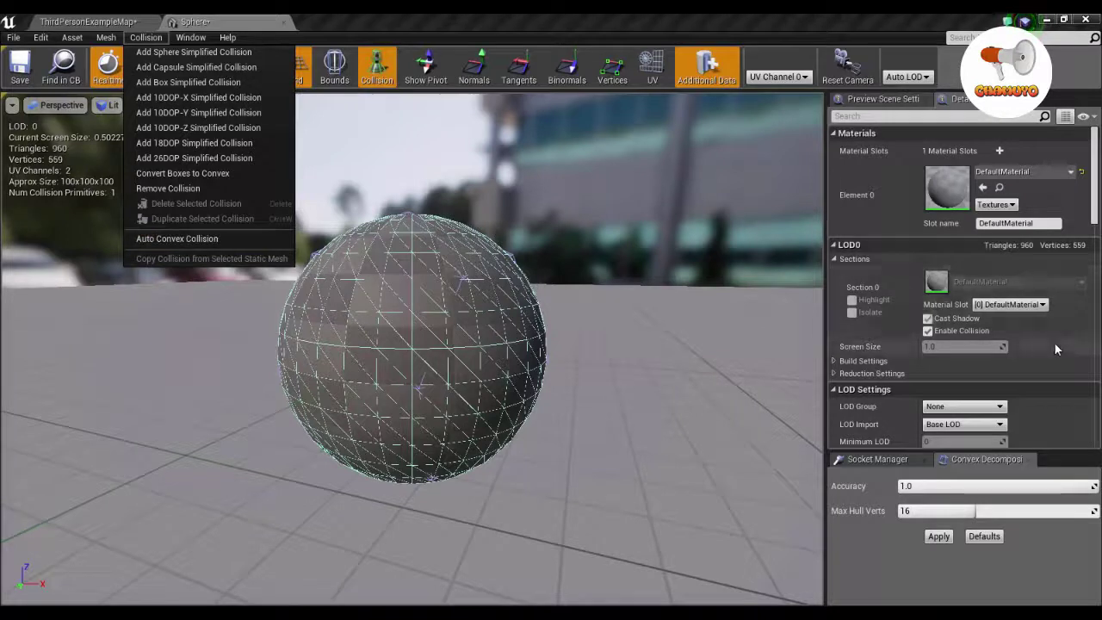
{"action": "left_click_drag", "start_coordinate": [1094, 181], "coordinate": [1094, 330]}
{"action": "left_click_drag", "start_coordinate": [1094, 250], "coordinate": [1095, 265]}
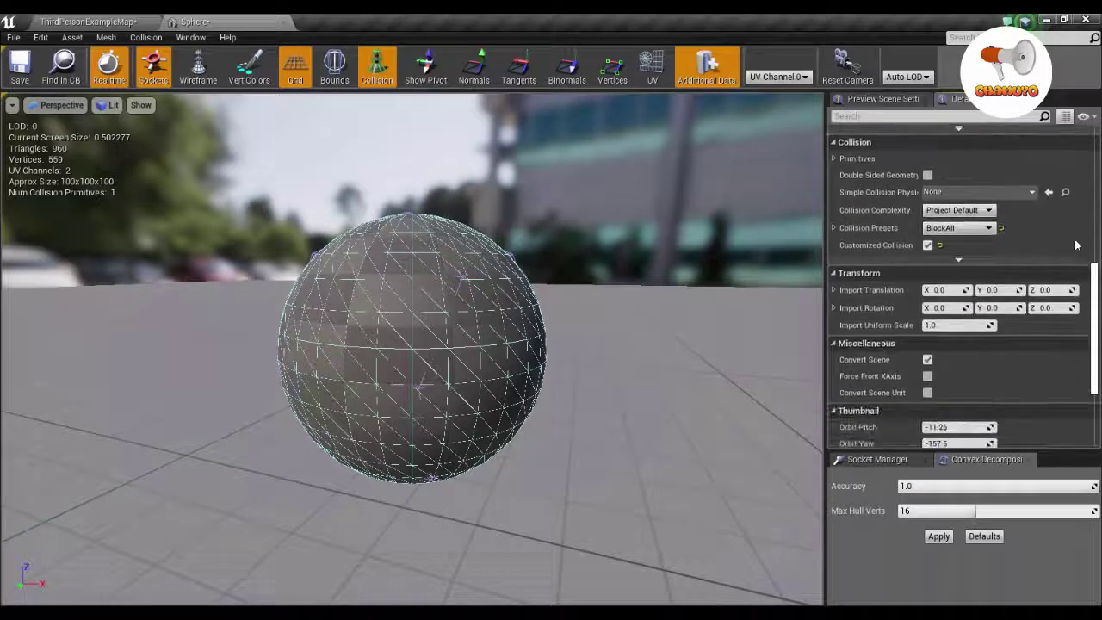
Step: Review the sphere mesh's collision presets and try Use Complex Collision As Simple as its collision complexity
{"action": "left_click", "coordinate": [990, 228]}
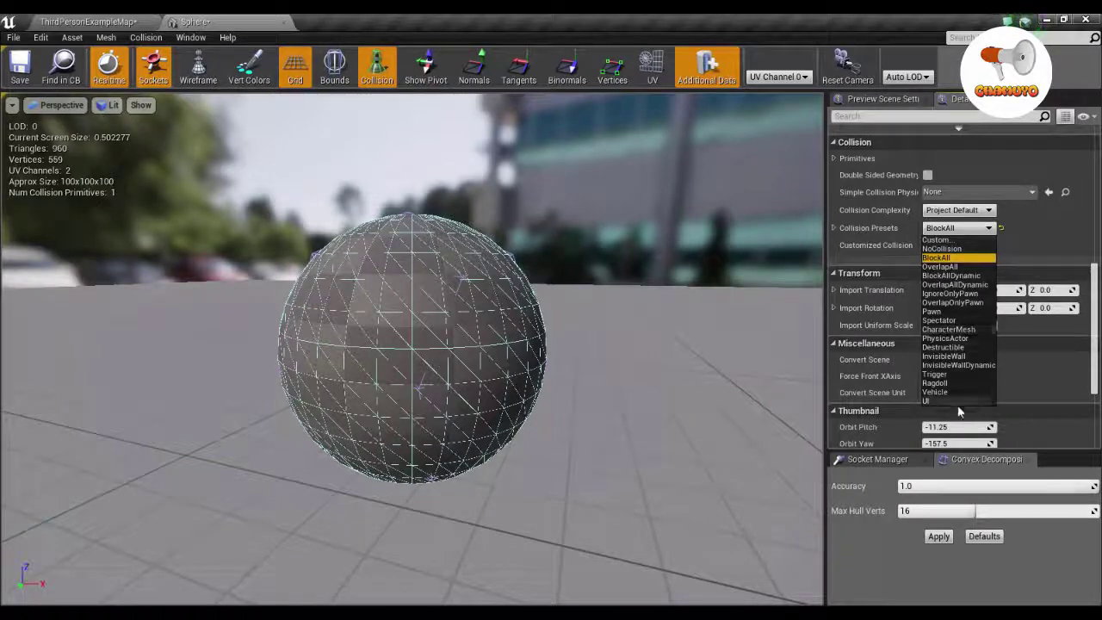
{"action": "left_click", "coordinate": [1026, 225]}
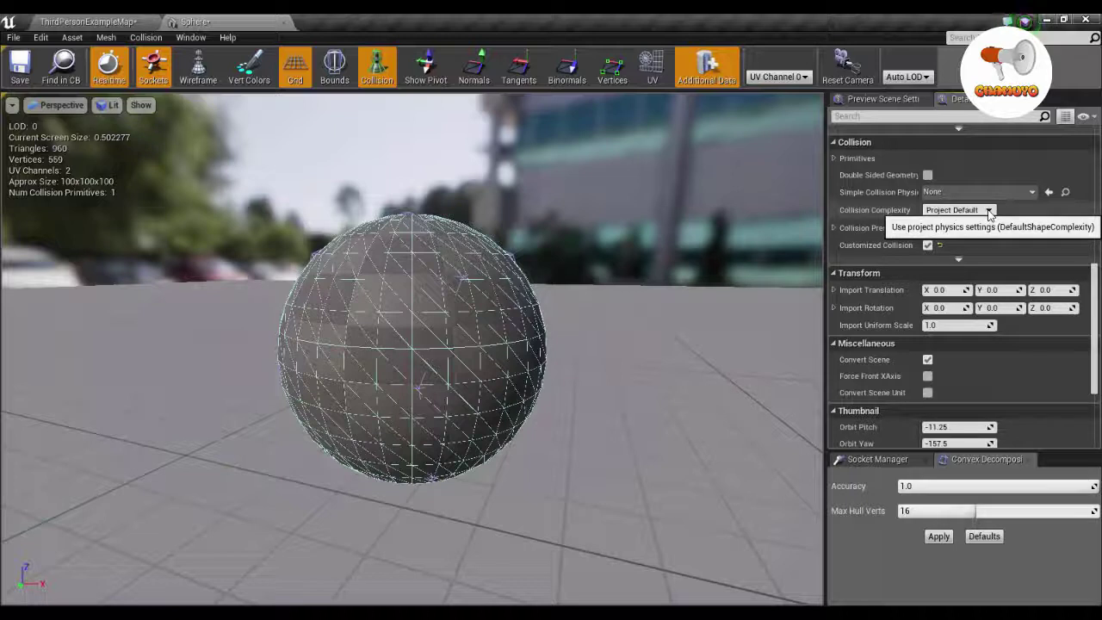
{"action": "left_click", "coordinate": [989, 211]}
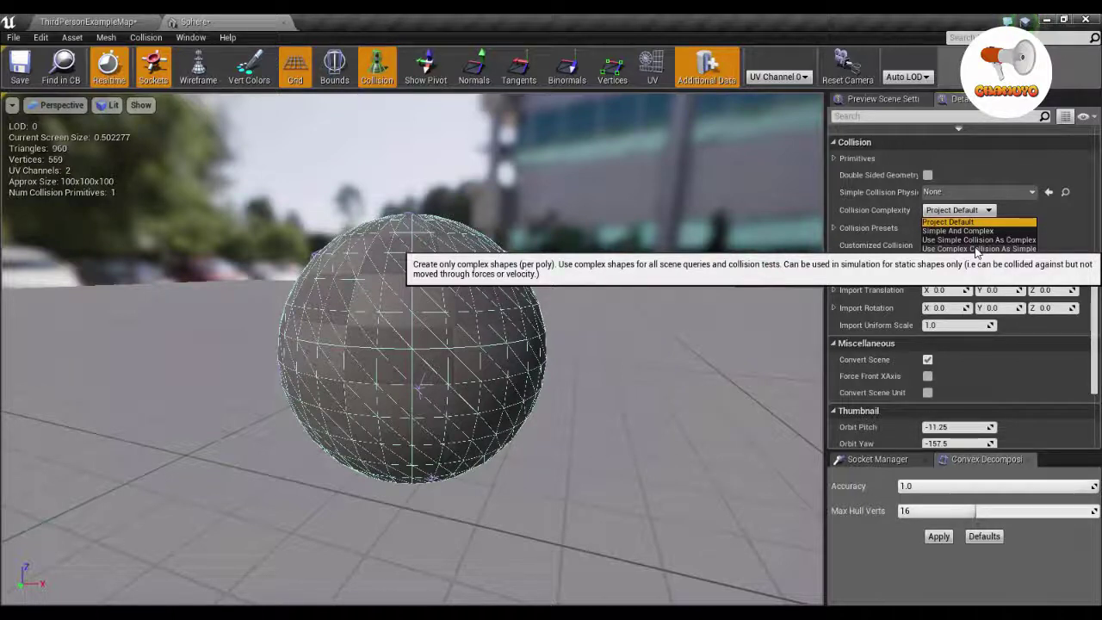
{"action": "left_click", "coordinate": [976, 250]}
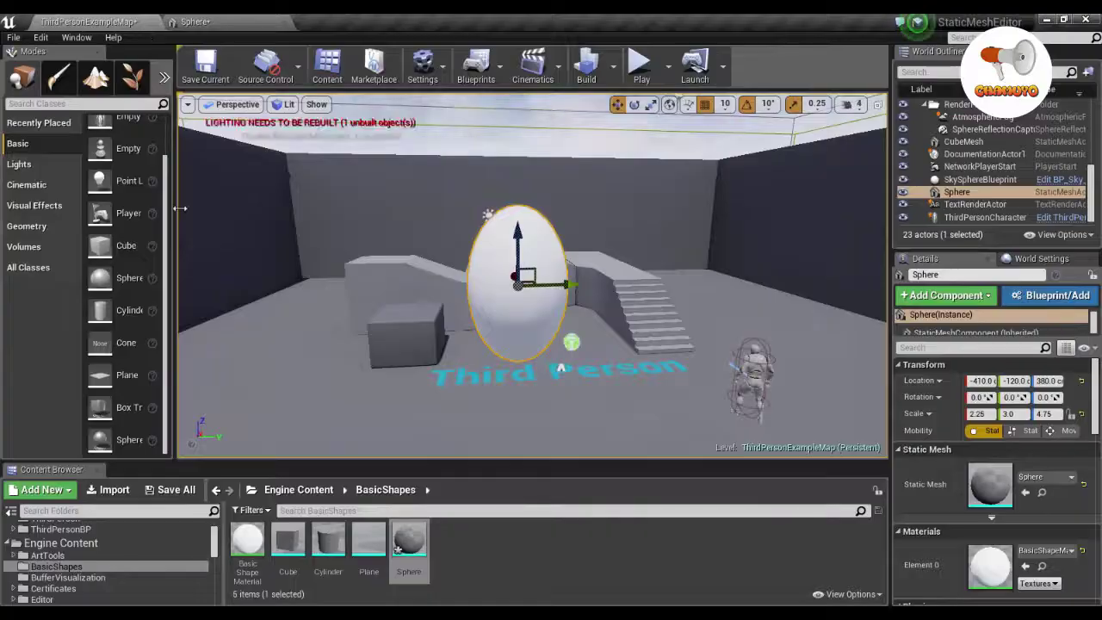
Step: Remove the sphere mesh's existing collision and set its collision complexity to Project Default
{"action": "left_click", "coordinate": [196, 21]}
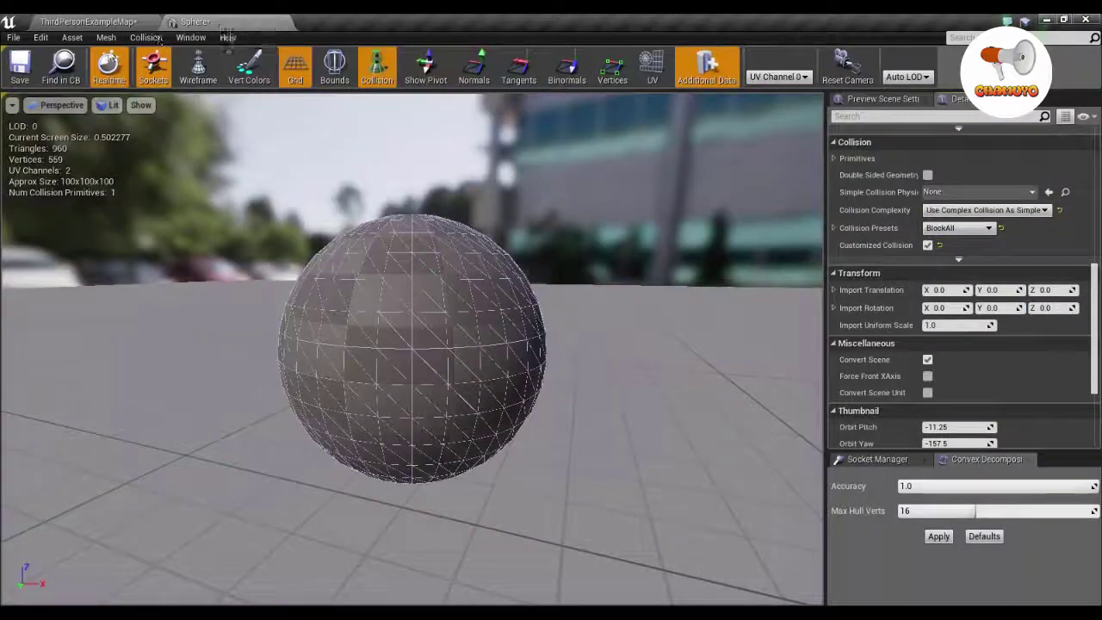
{"action": "left_click", "coordinate": [145, 38]}
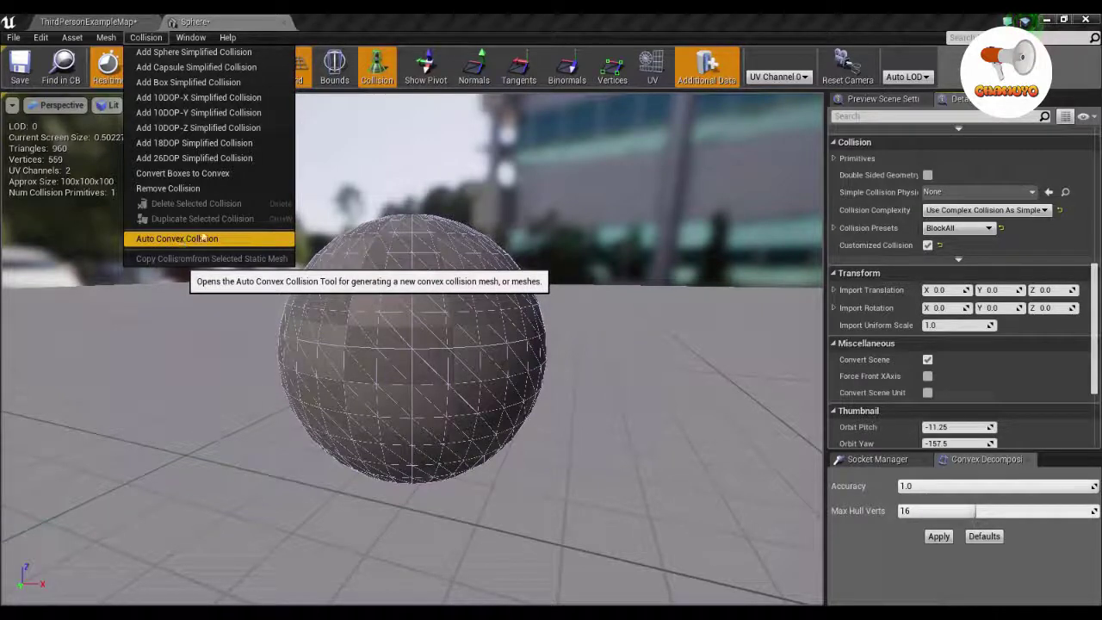
{"action": "left_click", "coordinate": [351, 21]}
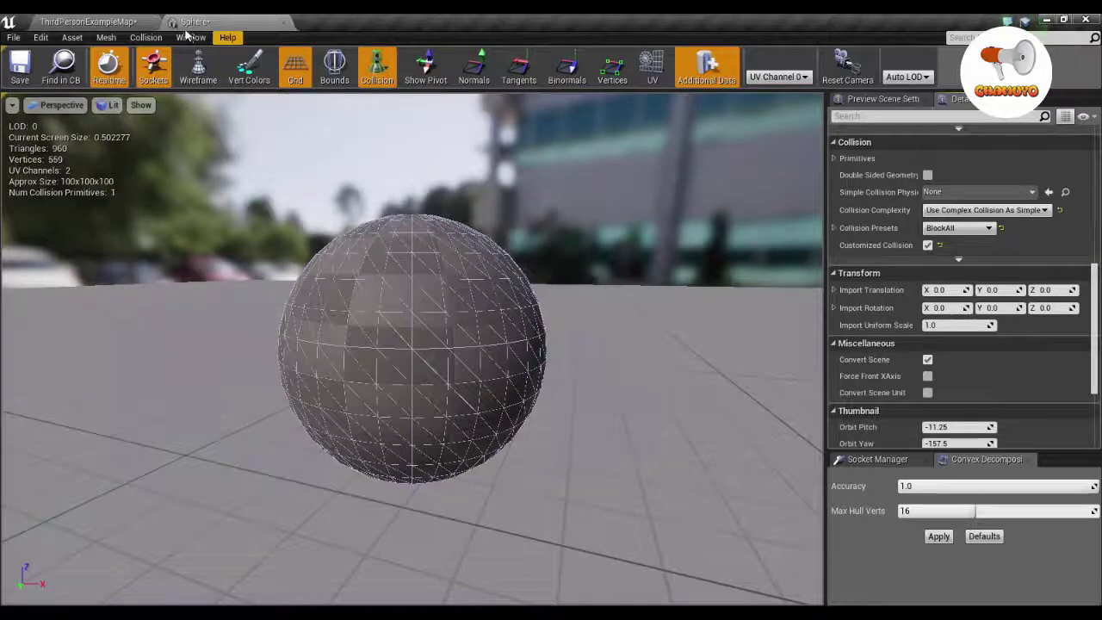
{"action": "left_click", "coordinate": [145, 37]}
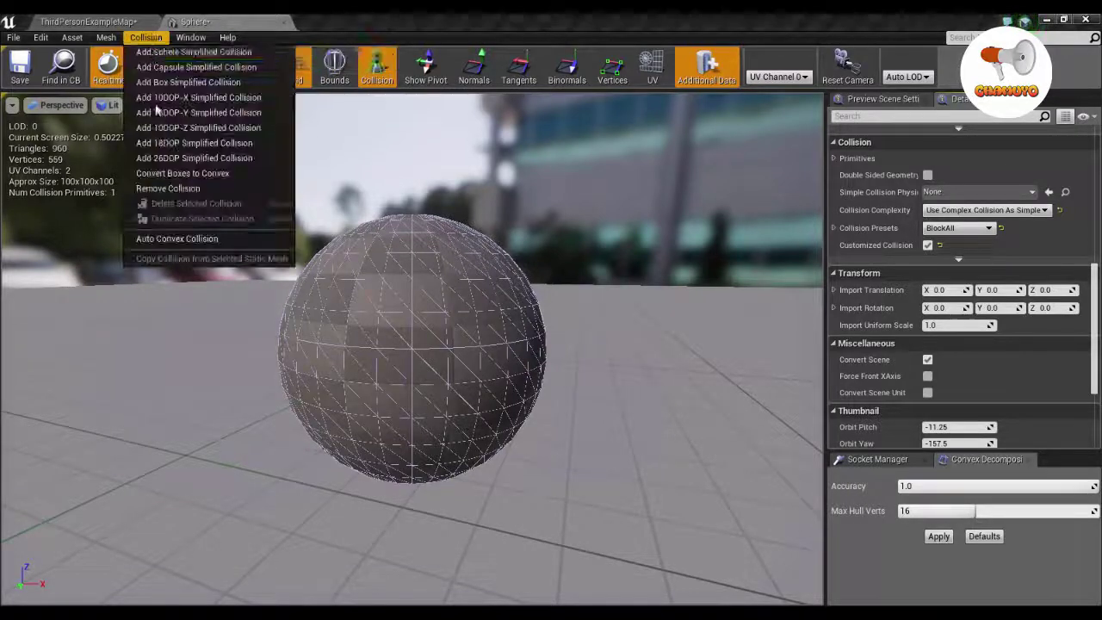
{"action": "left_click", "coordinate": [169, 188]}
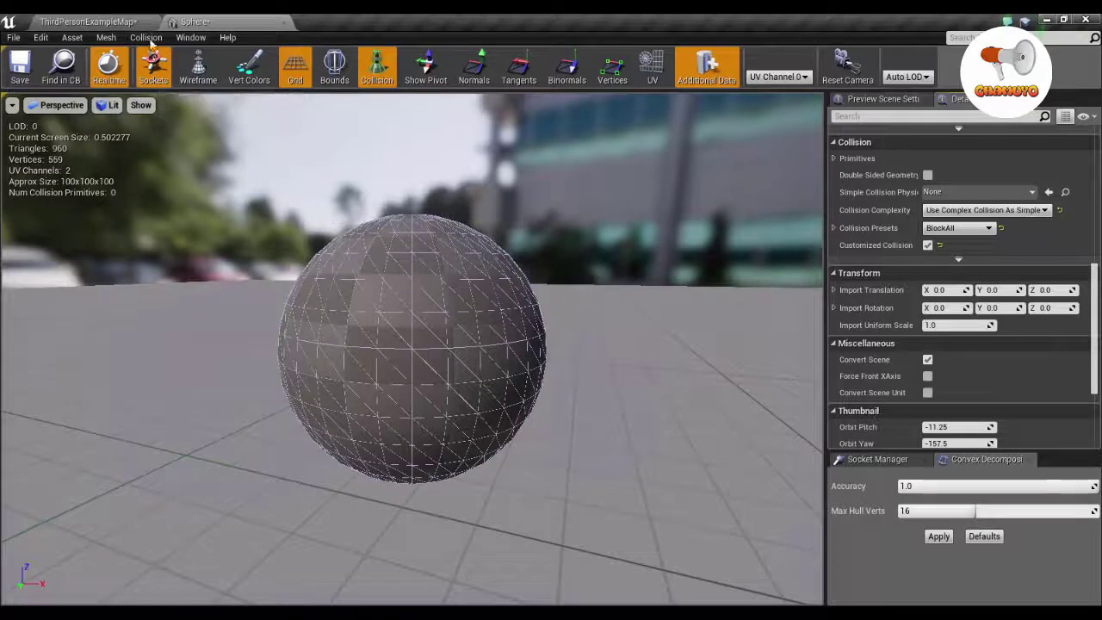
{"action": "left_click", "coordinate": [983, 210]}
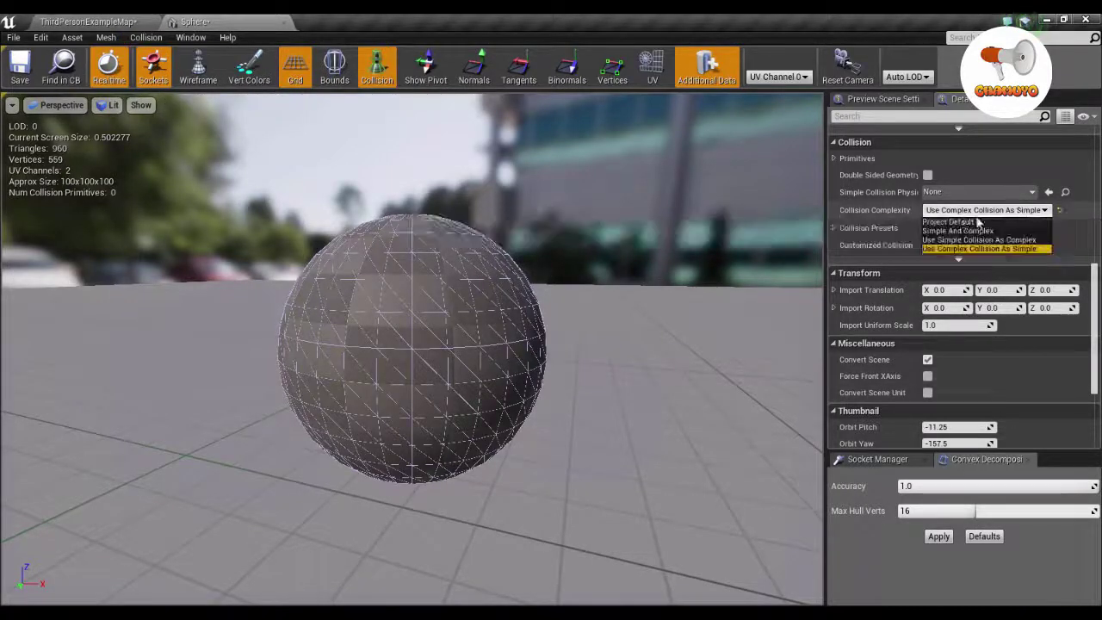
{"action": "left_click", "coordinate": [957, 225]}
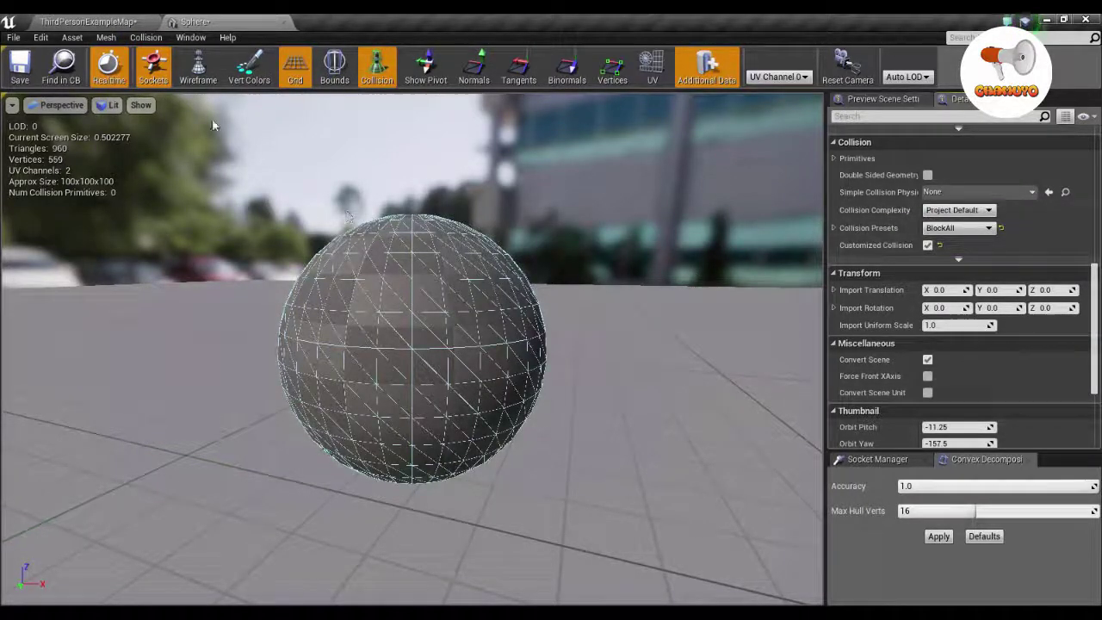
Step: Generate an auto convex collision for the sphere with accuracy 1.0 and 16 max hull verts, and hide the collision display
{"action": "left_click", "coordinate": [148, 38]}
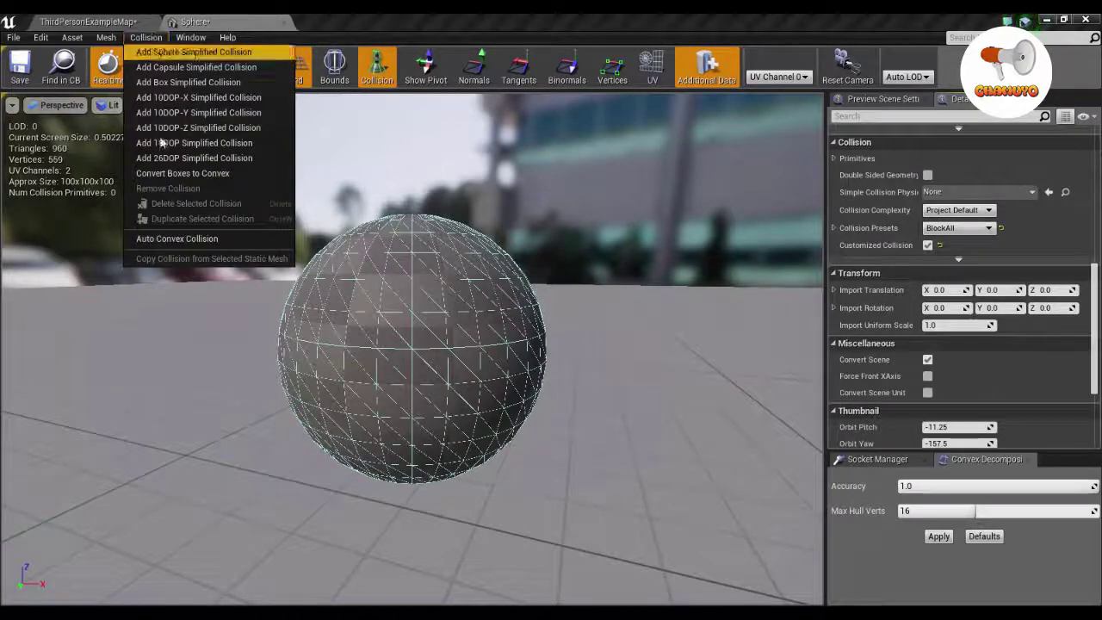
{"action": "left_click", "coordinate": [176, 238]}
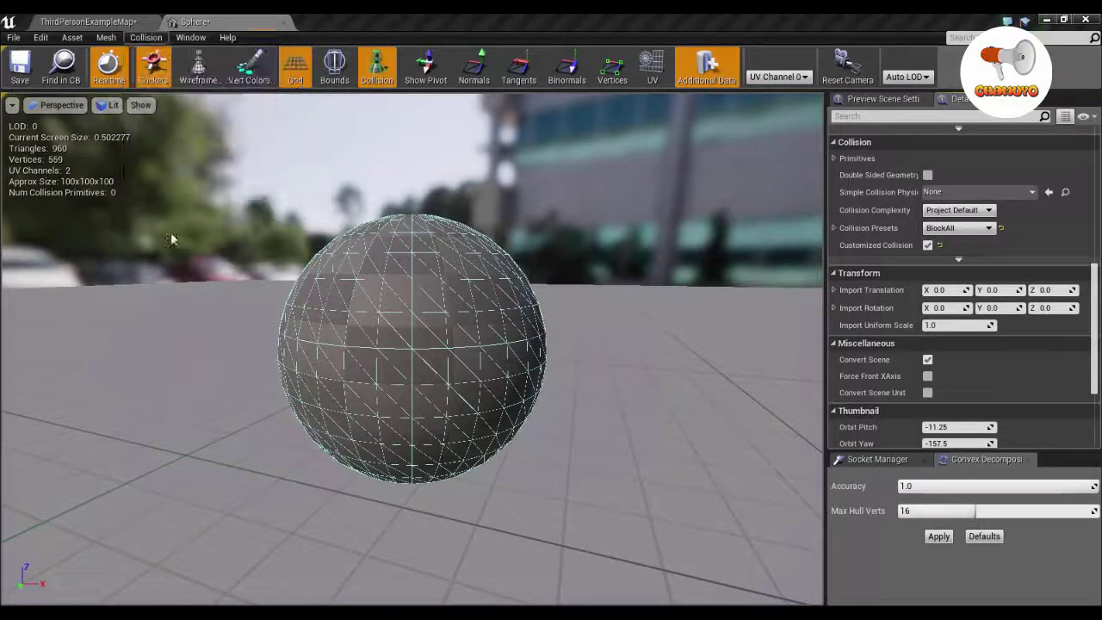
{"action": "left_click", "coordinate": [938, 535]}
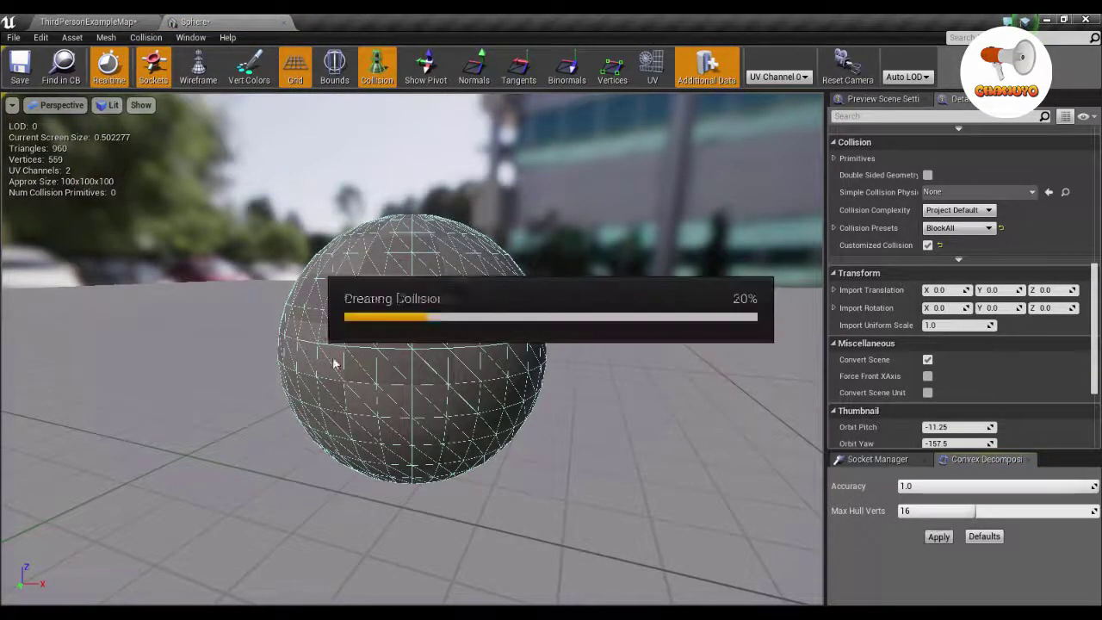
{"action": "left_click", "coordinate": [375, 68]}
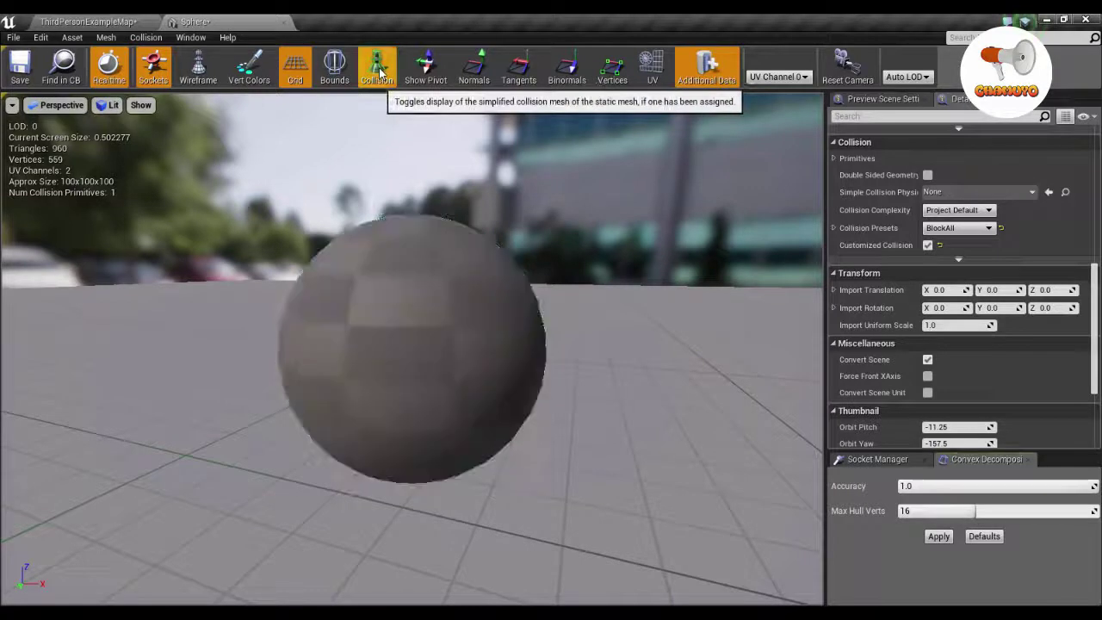
Step: Display the sphere mesh's pivot, normals, tangents, binormals and vertices in the preview
{"action": "left_click", "coordinate": [429, 73]}
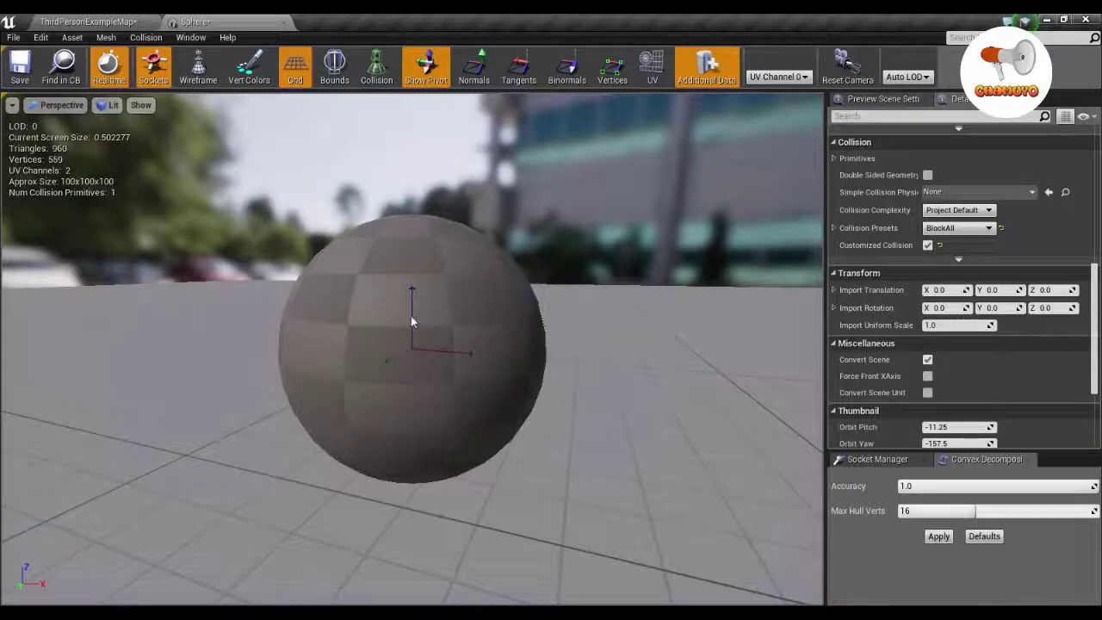
{"action": "mouse_move", "coordinate": [556, 372]}
{"action": "left_mouse_down"}
{"action": "mouse_move", "coordinate": [628, 373]}
{"action": "mouse_move", "coordinate": [559, 372]}
{"action": "left_mouse_up"}
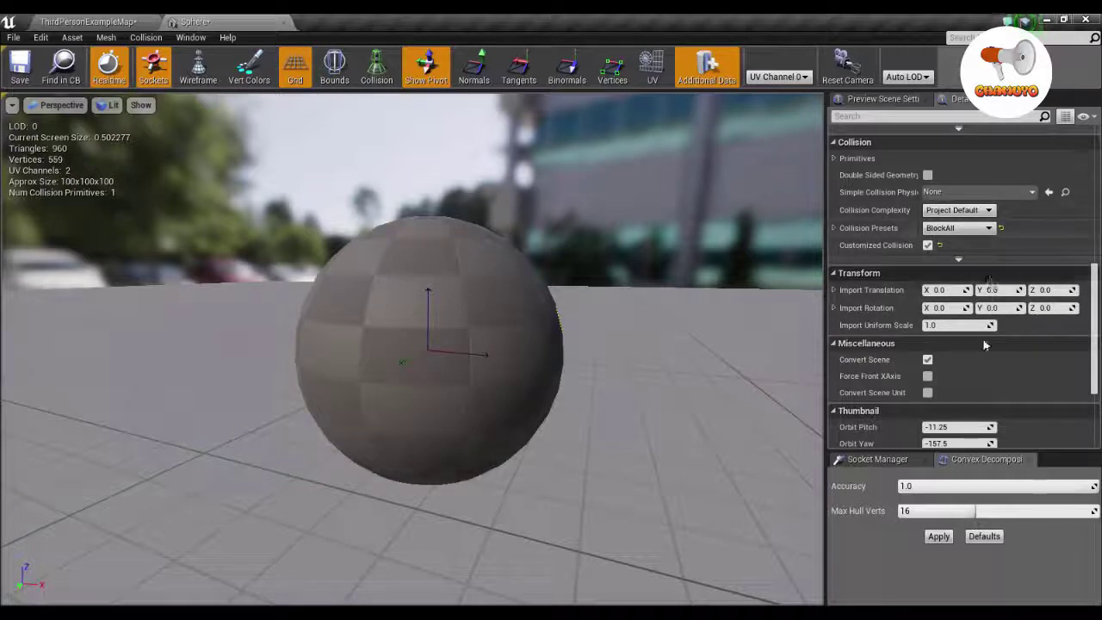
{"action": "left_click", "coordinate": [475, 73]}
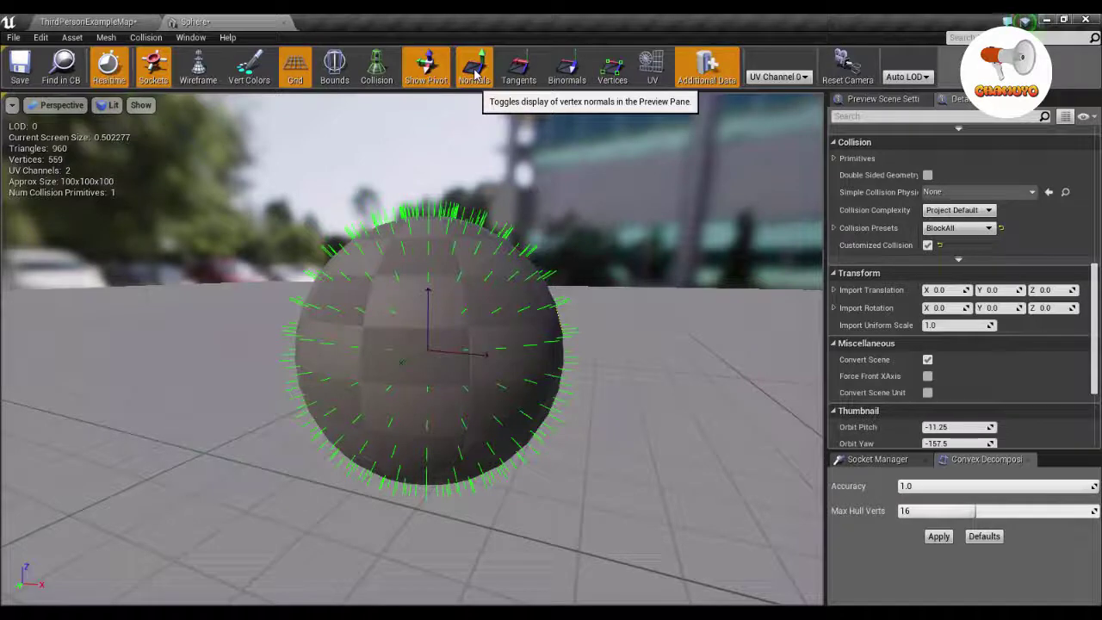
{"action": "left_click", "coordinate": [518, 71]}
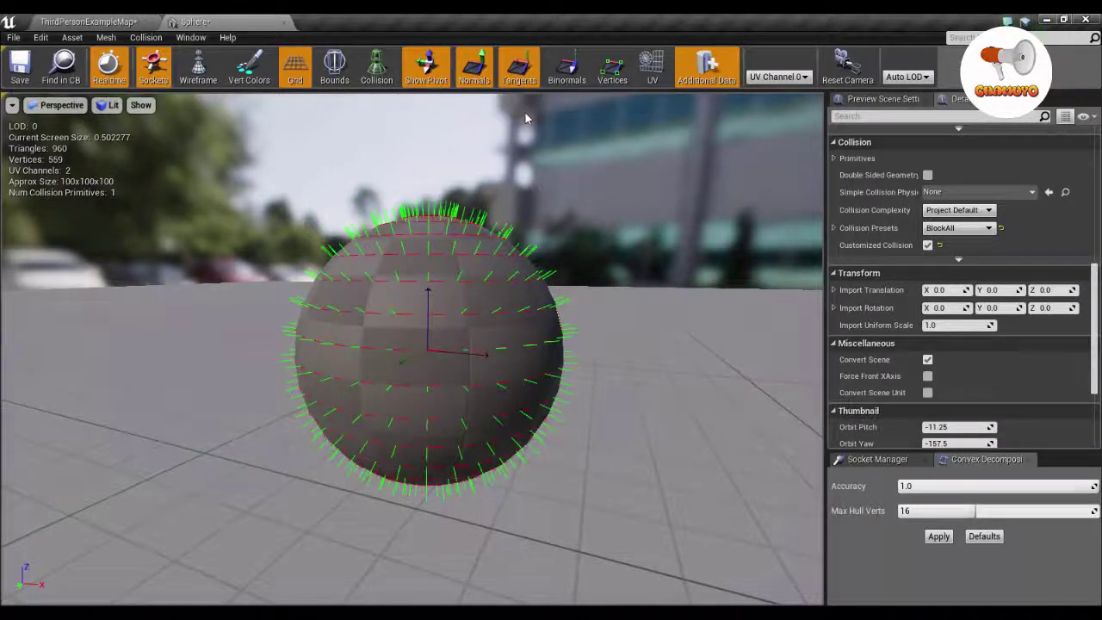
{"action": "left_click", "coordinate": [572, 74]}
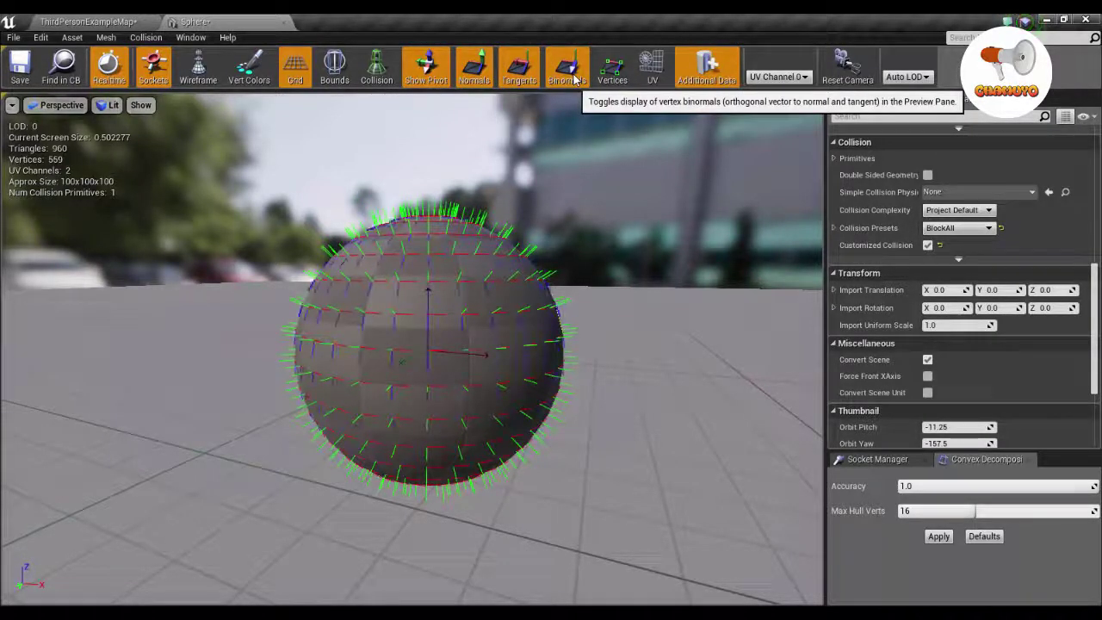
{"action": "left_click", "coordinate": [613, 72]}
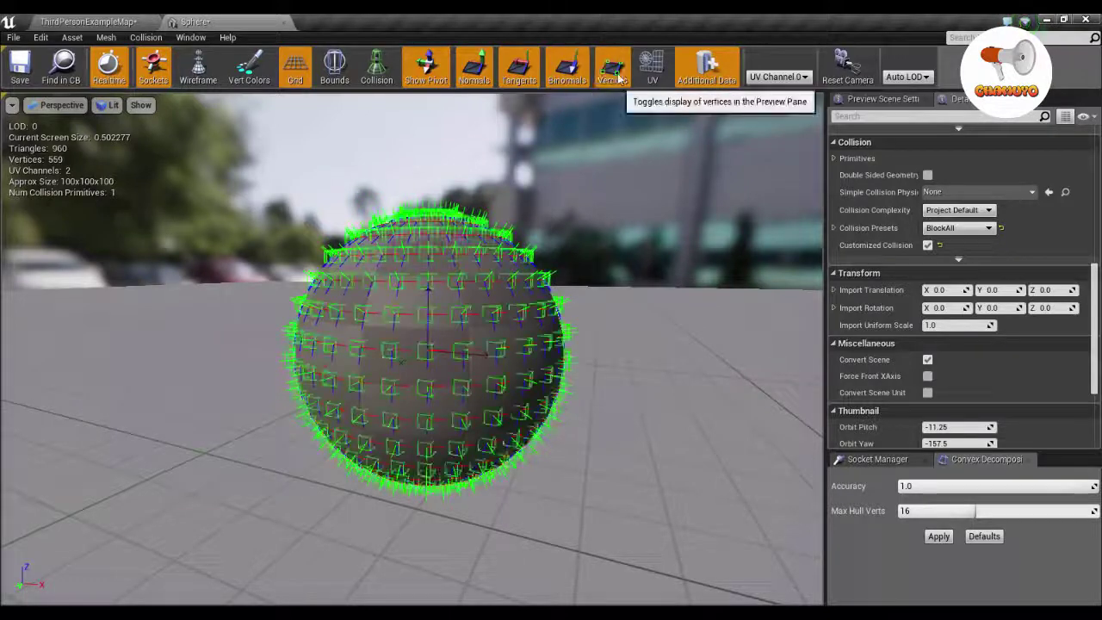
Step: Hide the binormals, tangents, normals, pivot and vertices in the sphere's preview
{"action": "left_click", "coordinate": [566, 69]}
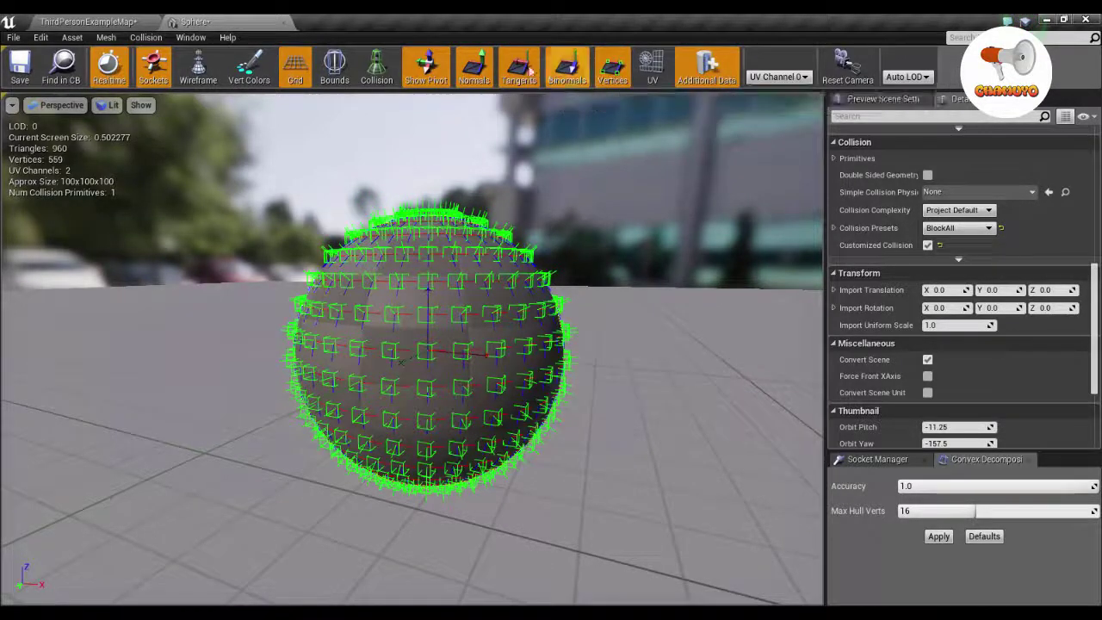
{"action": "left_click", "coordinate": [518, 69]}
{"action": "left_click", "coordinate": [474, 69]}
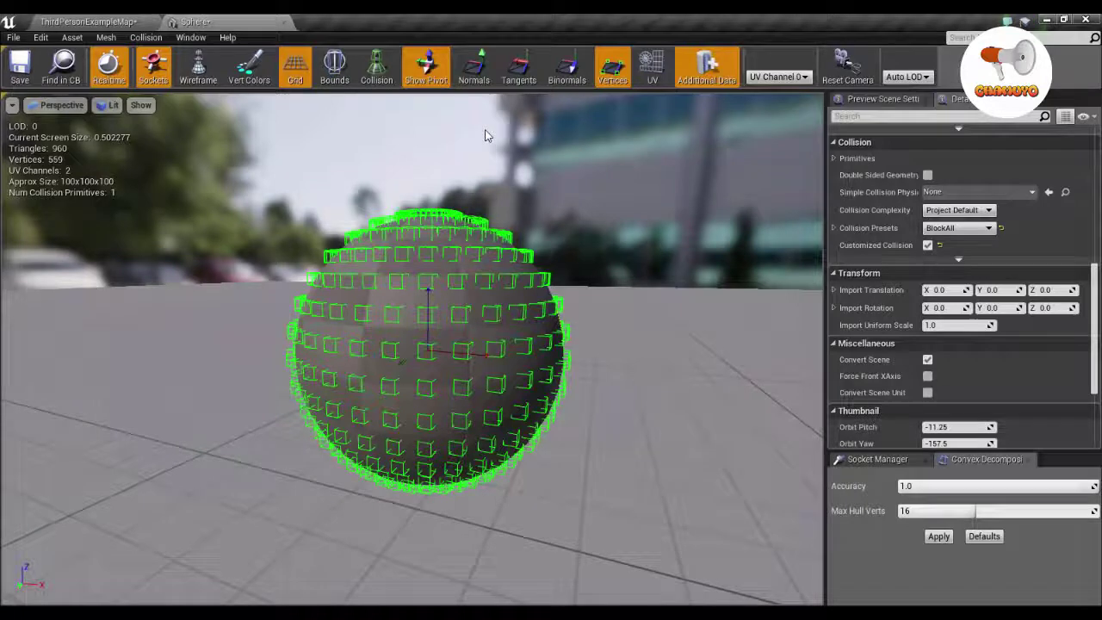
{"action": "left_click", "coordinate": [430, 72]}
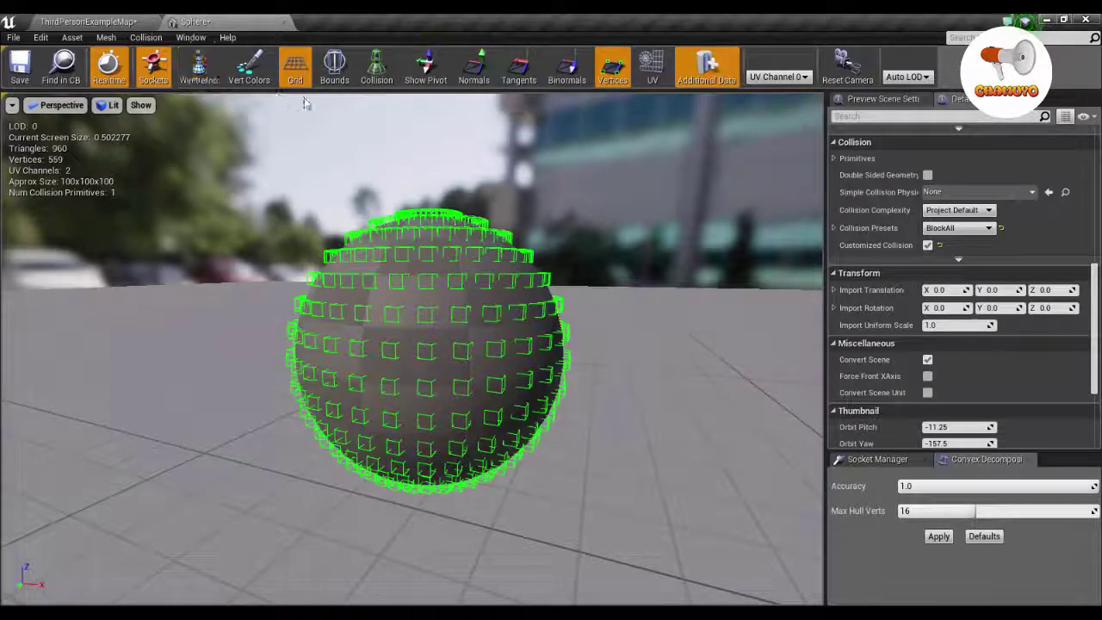
{"action": "left_click", "coordinate": [612, 68]}
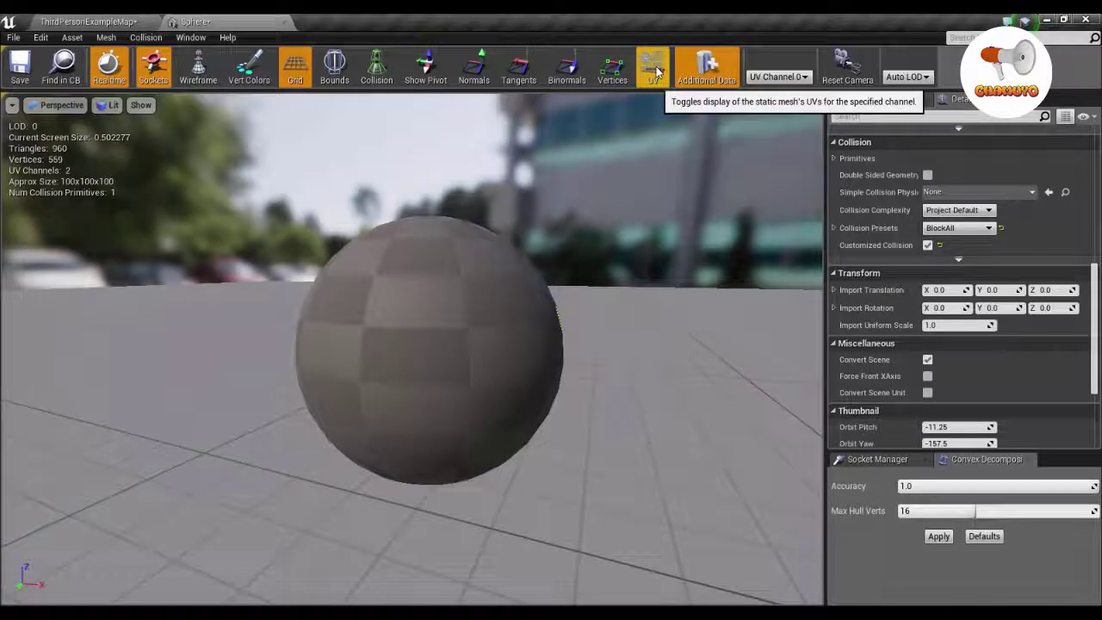
Step: View the sphere mesh's UV layout for UV channel 0 and hide it again
{"action": "left_click", "coordinate": [655, 70]}
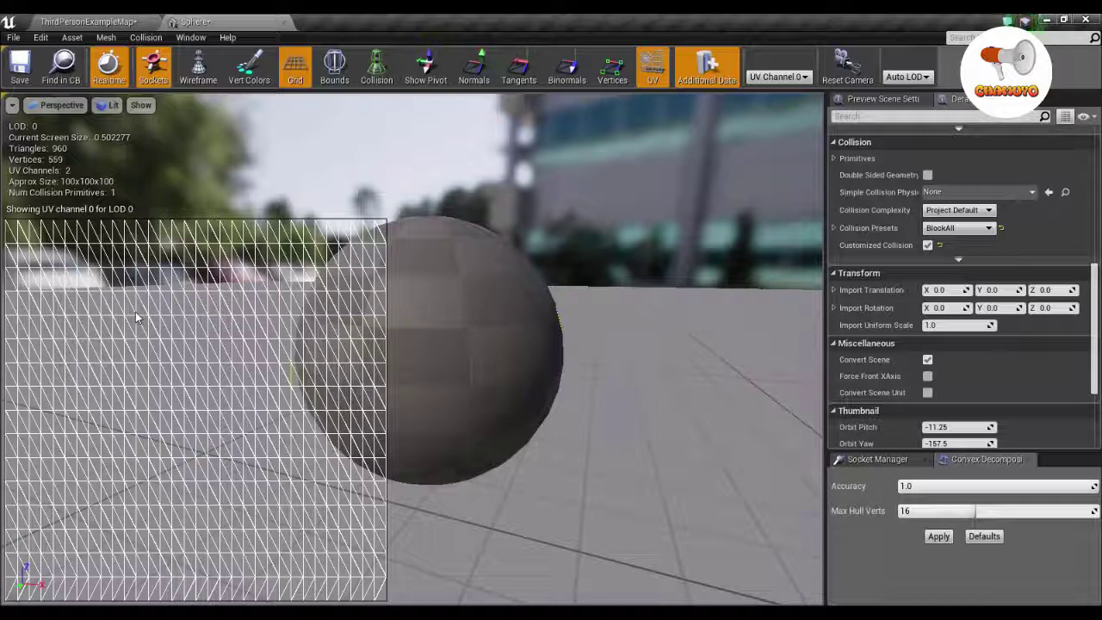
{"action": "left_click", "coordinate": [652, 67]}
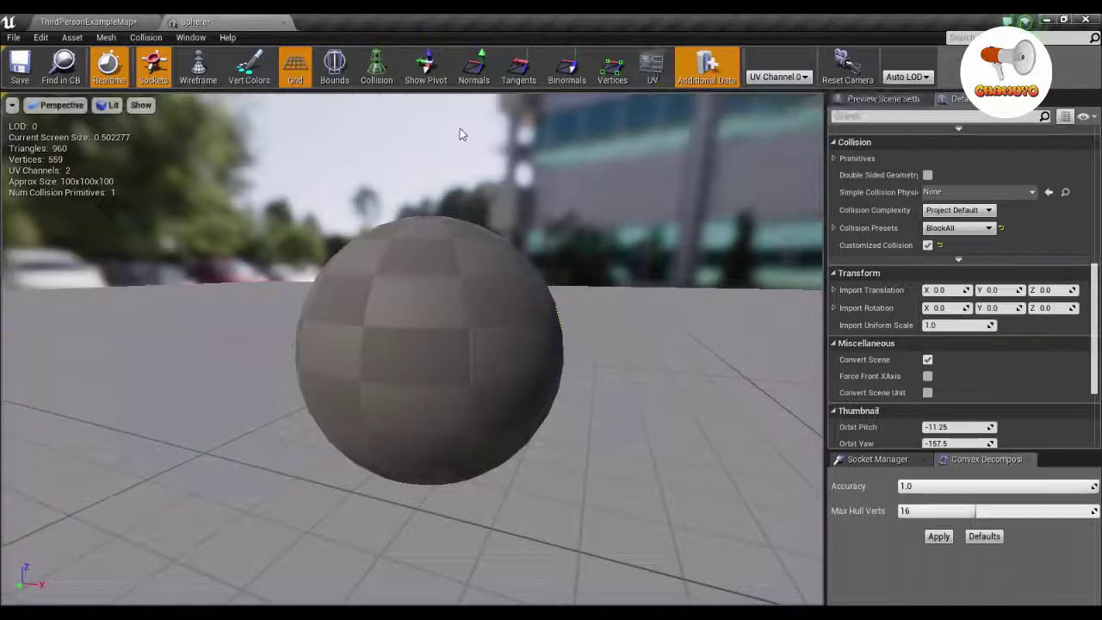
Step: Examine the sphere mesh's details from materials and LOD settings through collision and transform to thumbnail and navigation
{"action": "scroll", "coordinate": [1014, 323], "scroll_direction": "up", "scroll_amount": 10}
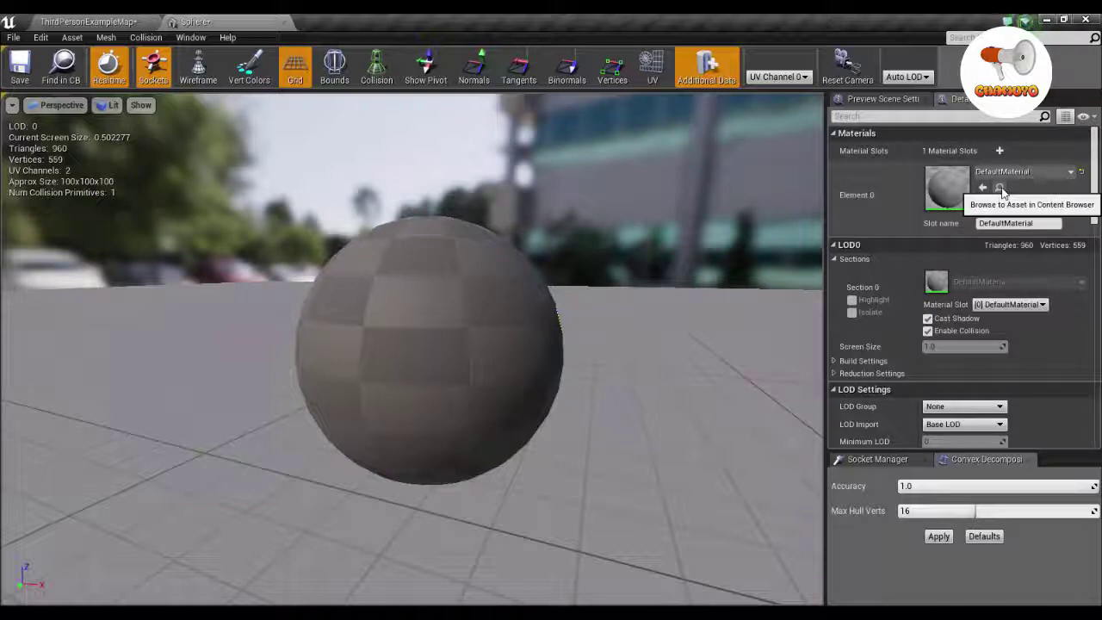
{"action": "scroll", "coordinate": [1042, 303], "scroll_direction": "down", "scroll_amount": 1}
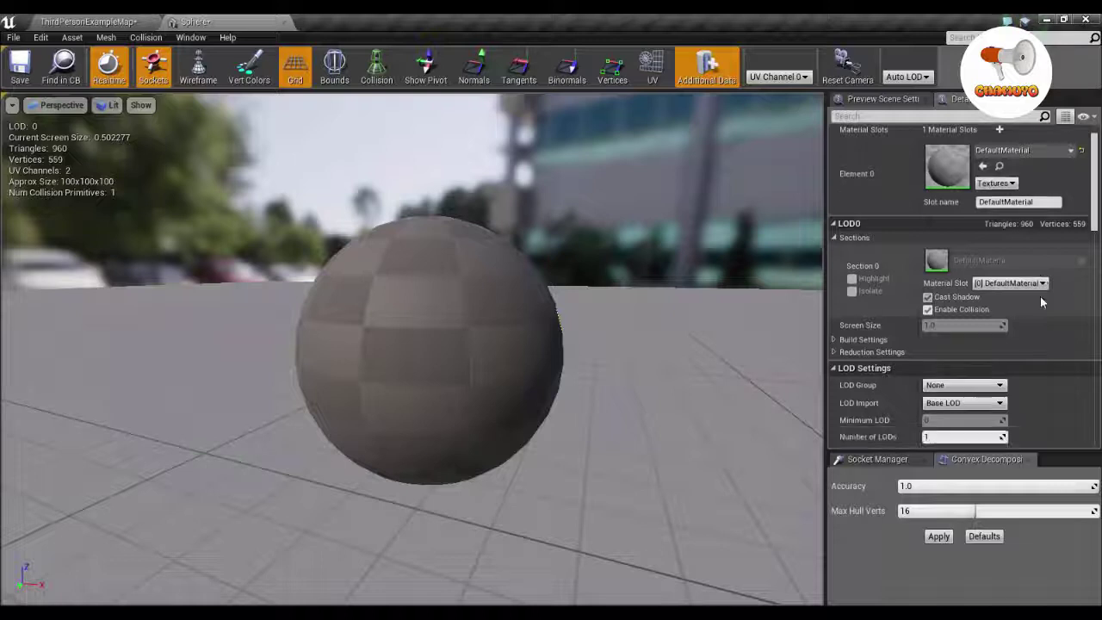
{"action": "scroll", "coordinate": [1041, 302], "scroll_direction": "down", "scroll_amount": 4}
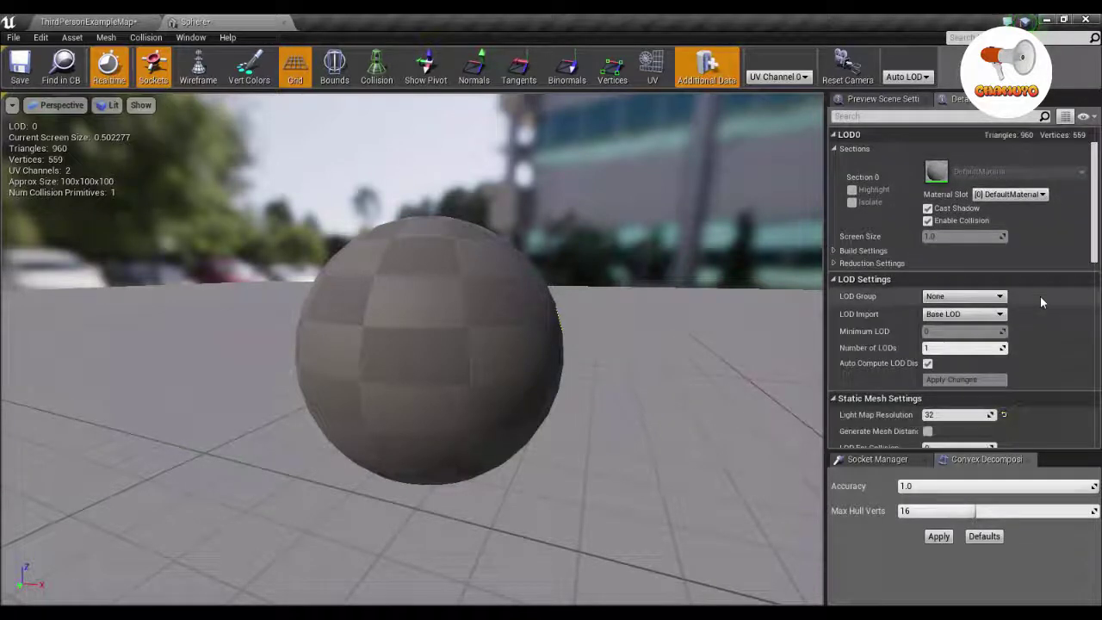
{"action": "scroll", "coordinate": [1041, 301], "scroll_direction": "down", "scroll_amount": 5}
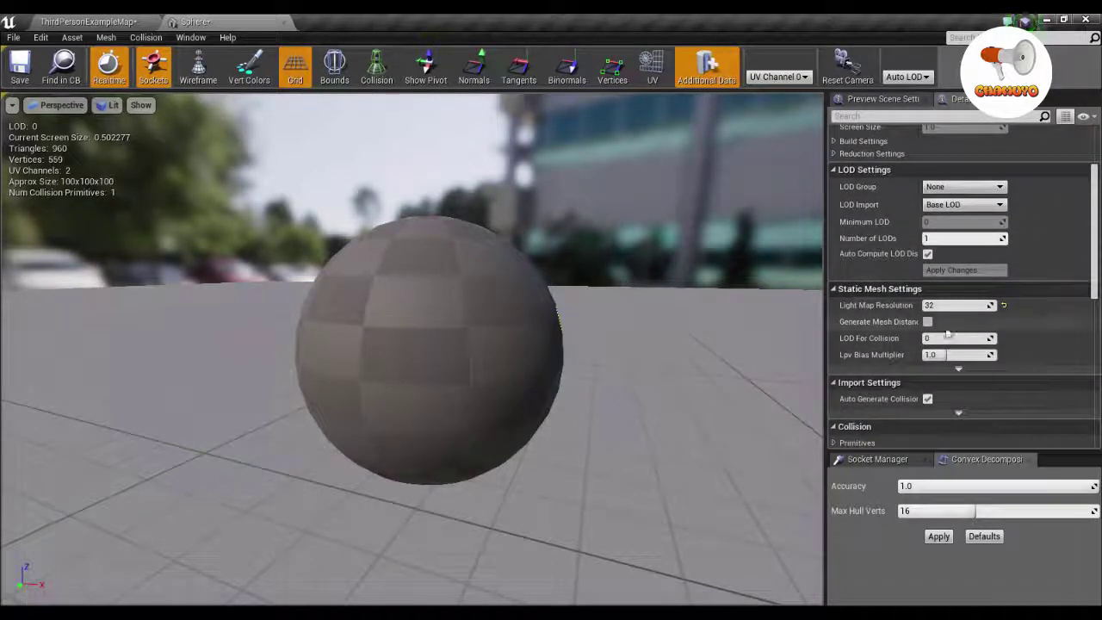
{"action": "scroll", "coordinate": [964, 306], "scroll_direction": "down", "scroll_amount": 8}
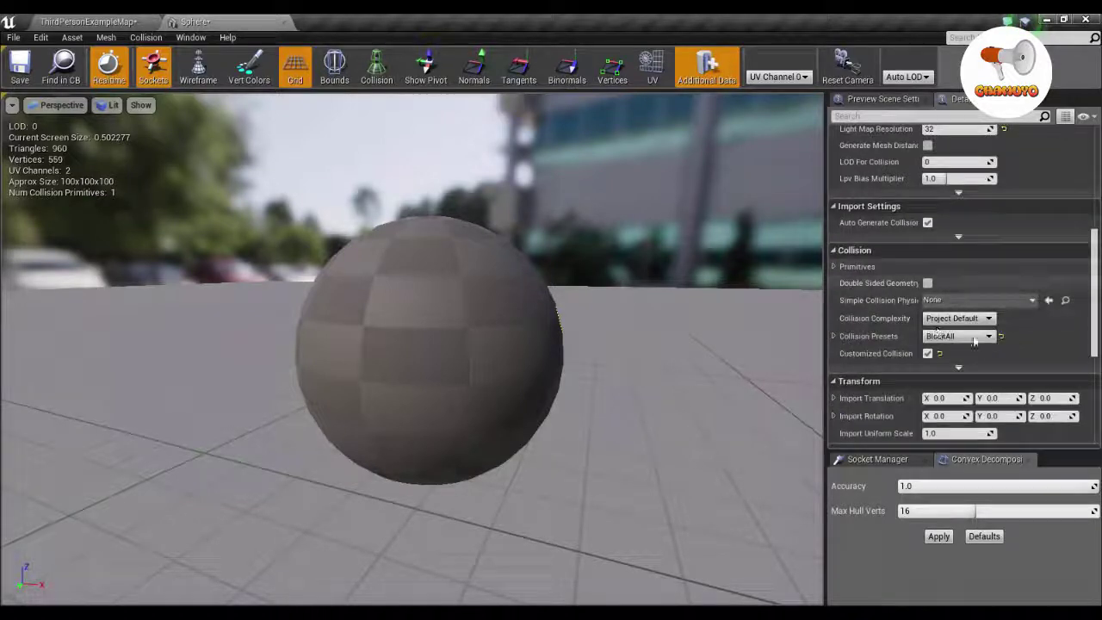
{"action": "scroll", "coordinate": [1015, 289], "scroll_direction": "down", "scroll_amount": 3}
{"action": "scroll", "coordinate": [998, 351], "scroll_direction": "down", "scroll_amount": 2}
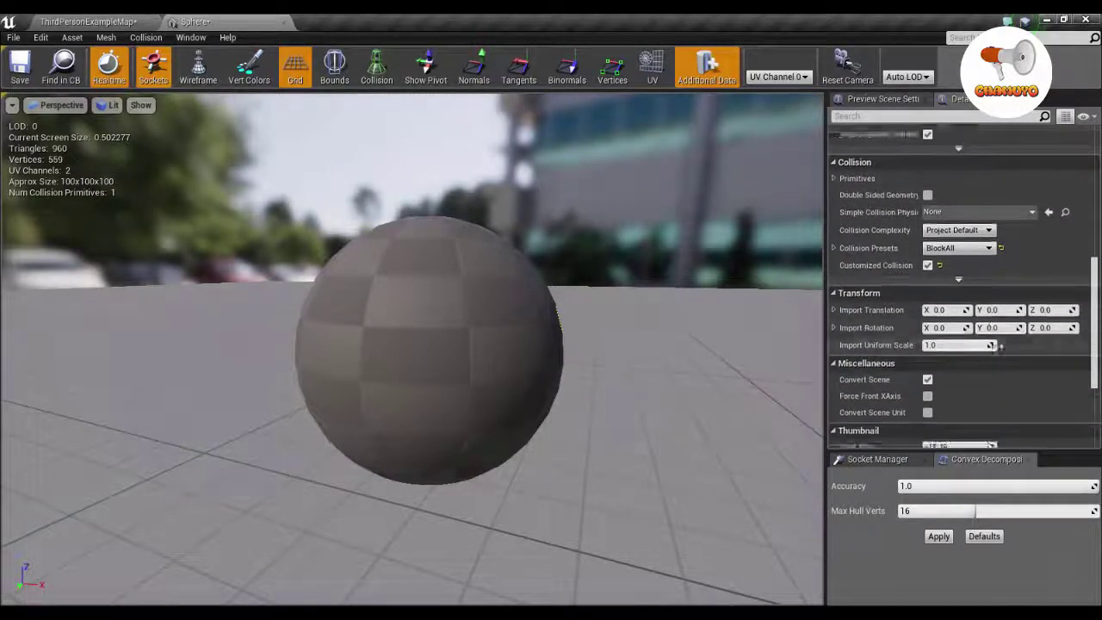
{"action": "scroll", "coordinate": [1003, 306], "scroll_direction": "down", "scroll_amount": 7}
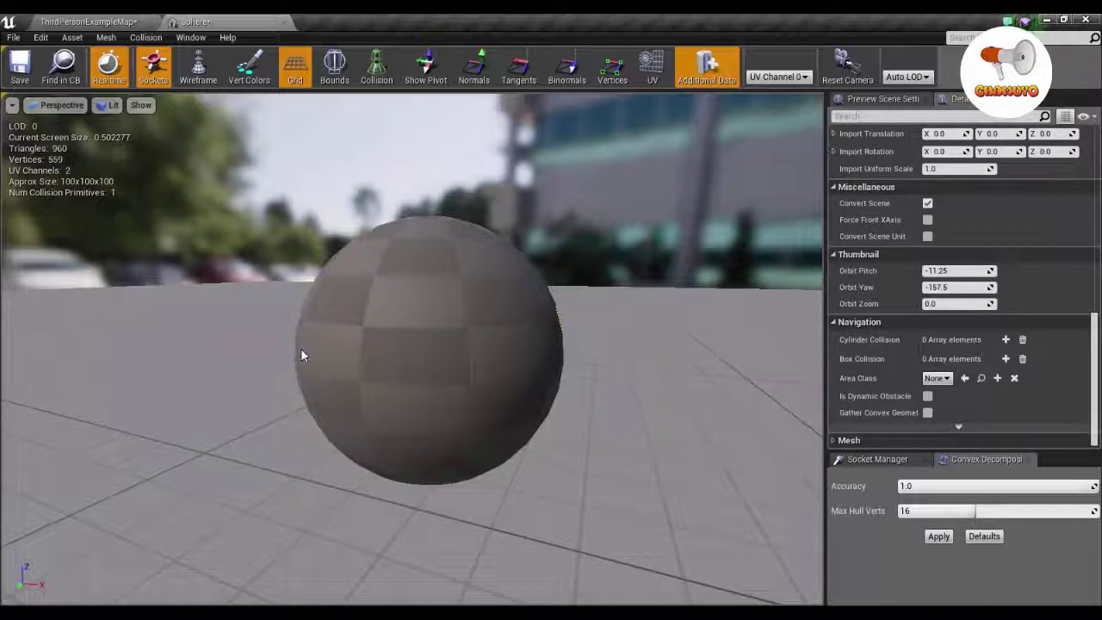
Step: Save the sphere mesh and close its editor to return to the level
{"action": "left_click", "coordinate": [13, 69]}
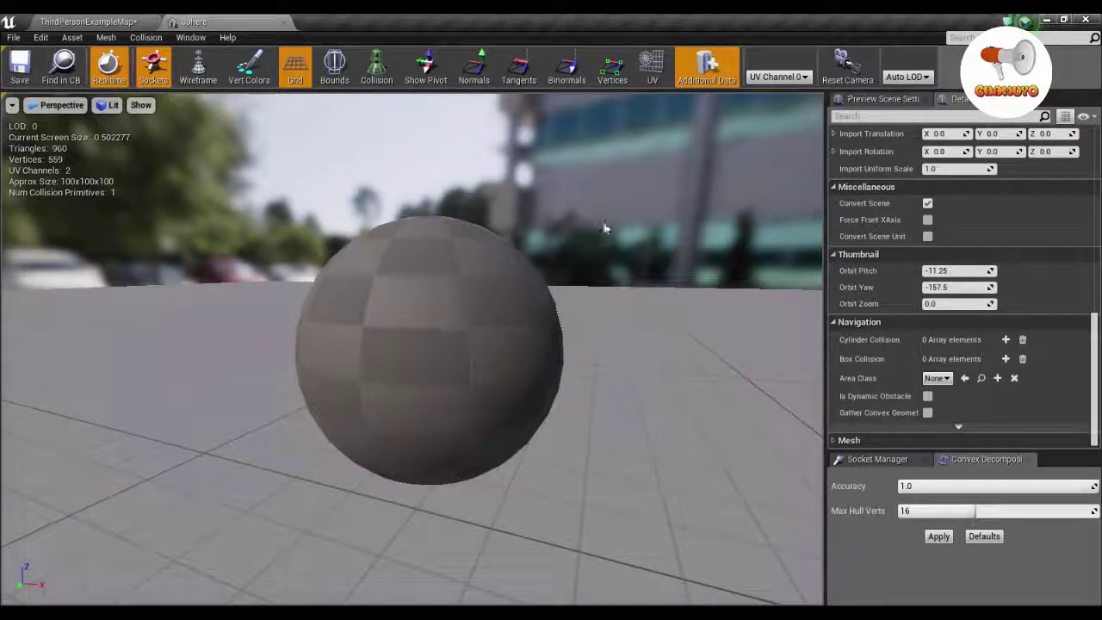
{"action": "left_click", "coordinate": [283, 22]}
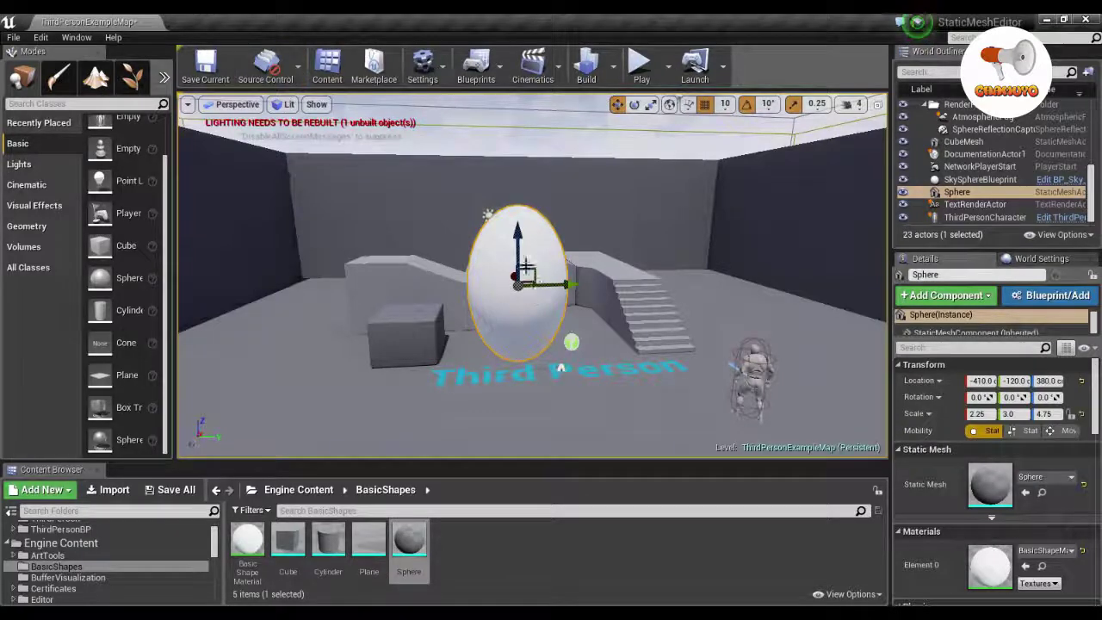